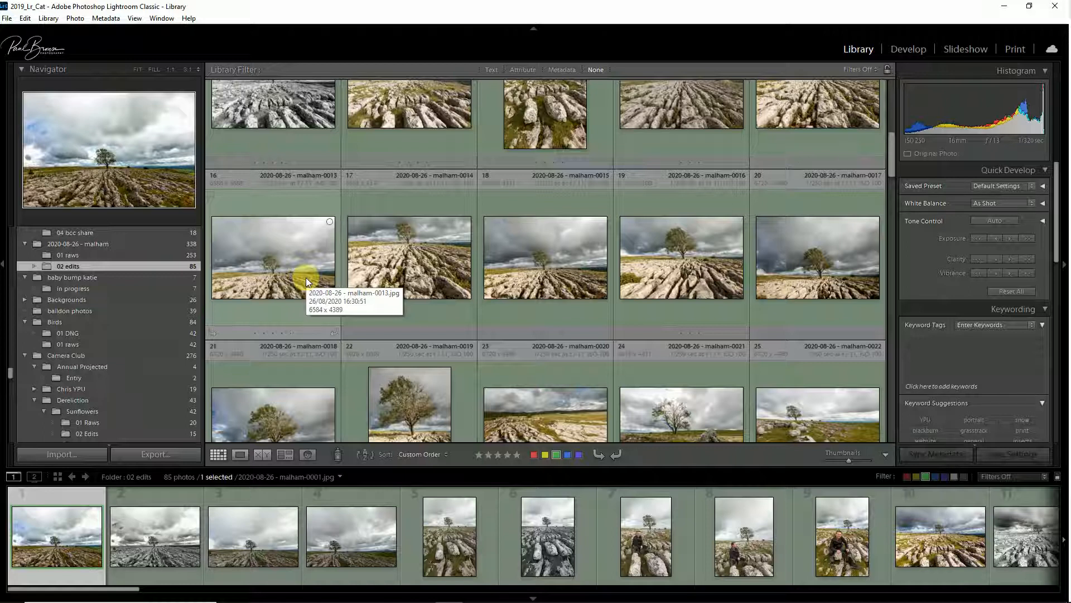
# Step: Select six of the Malham edit photos in the grid and open the Export dialog for them
pyautogui.keyDown('ctrl'); pyautogui.click(286, 252); pyautogui.keyUp('ctrl')
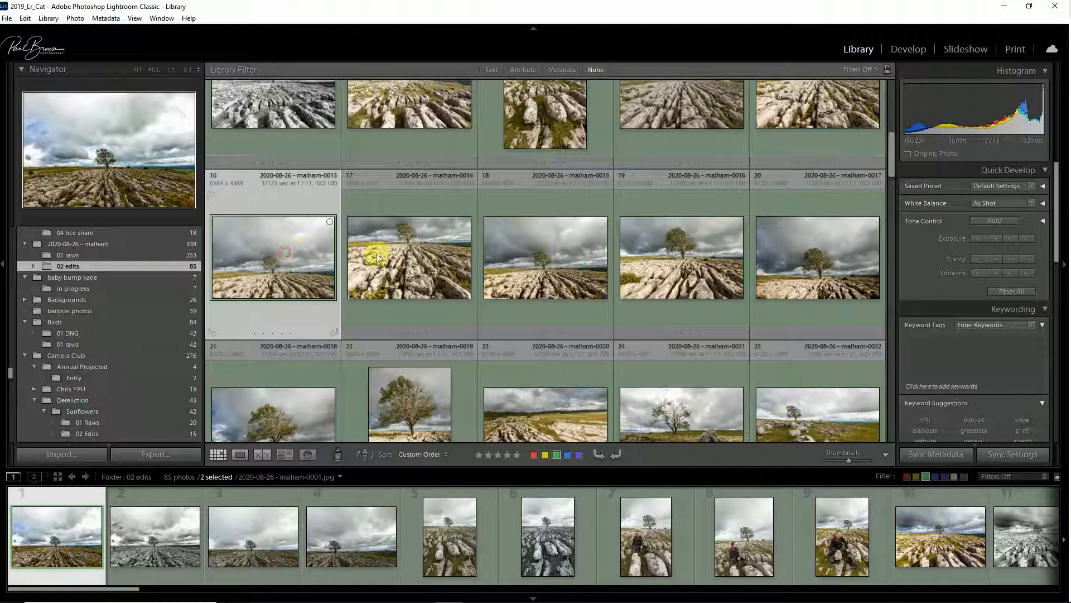
pyautogui.keyDown('ctrl'); pyautogui.click(439, 252); pyautogui.keyUp('ctrl')
pyautogui.keyDown('ctrl'); pyautogui.click(524, 250); pyautogui.keyUp('ctrl')
pyautogui.keyDown('ctrl'); pyautogui.click(652, 250); pyautogui.keyUp('ctrl')
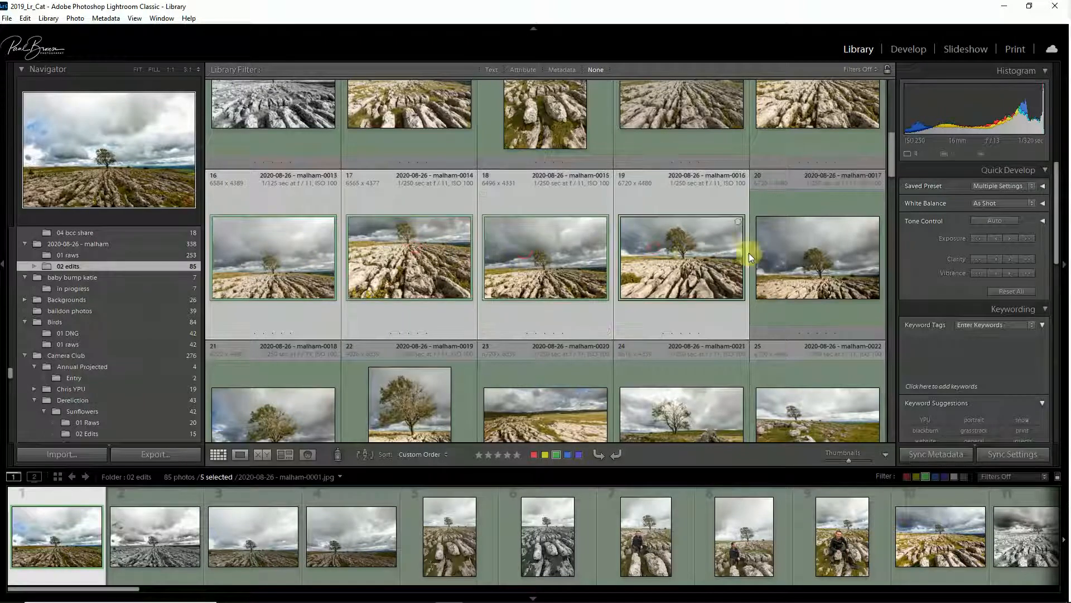
pyautogui.keyDown('ctrl'); pyautogui.click(793, 253); pyautogui.keyUp('ctrl')
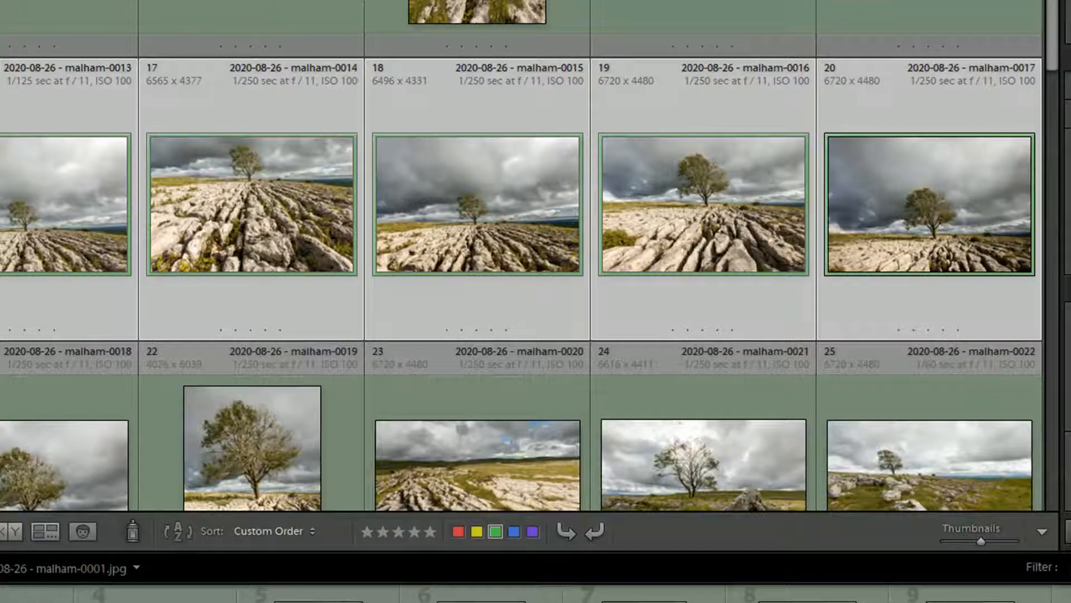
pyautogui.hotkey('ctrl', 'shift', 'e')
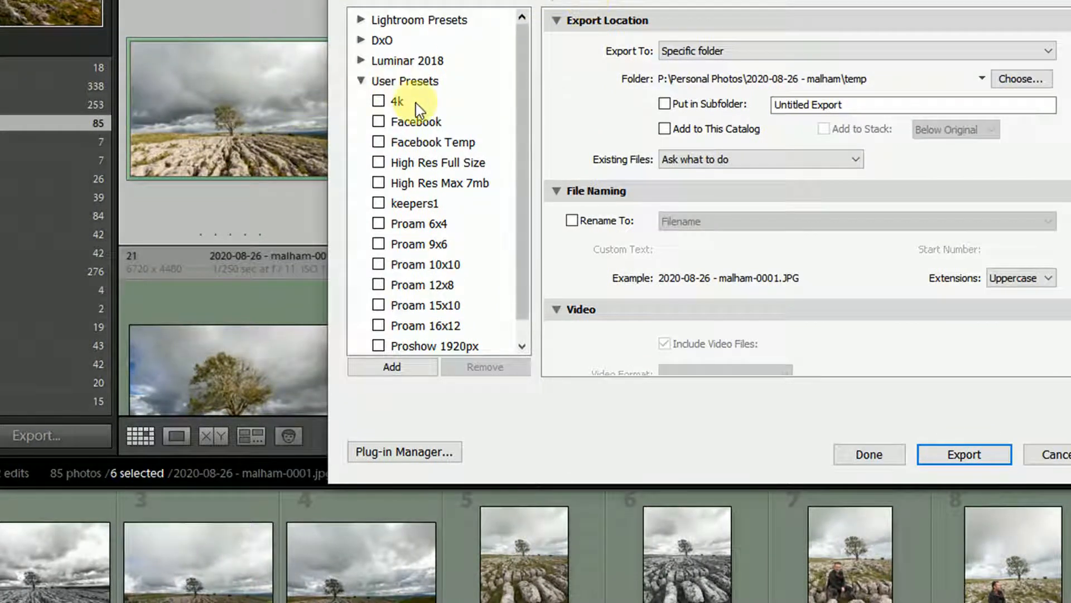
# Step: Set the export location type to Specific folder
pyautogui.moveTo(760, 0); pyautogui.dragTo(589, 32)
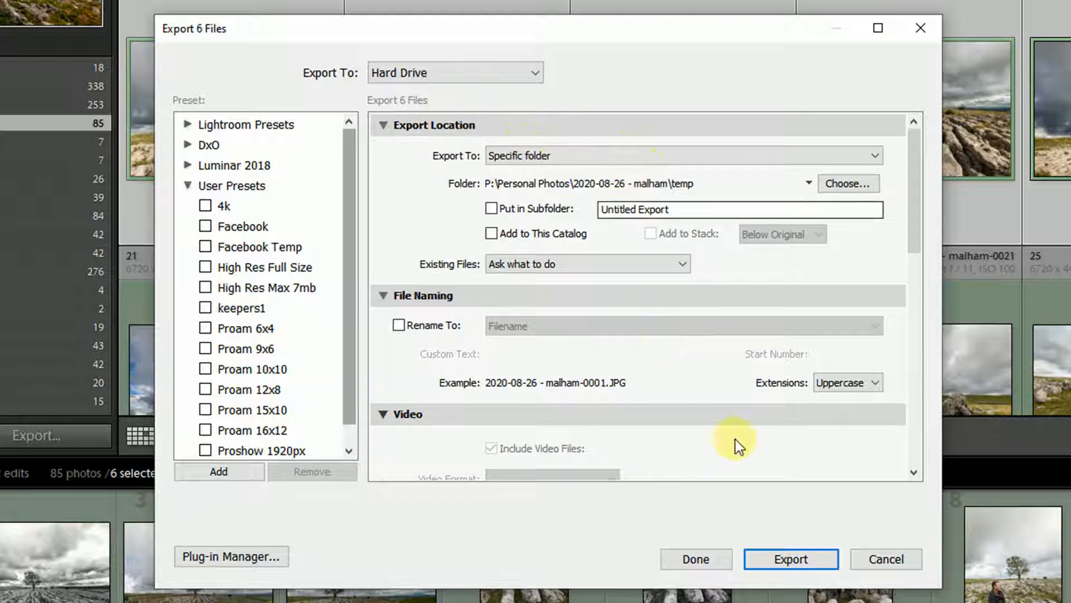
pyautogui.moveTo(913, 187); pyautogui.dragTo(923, 155)
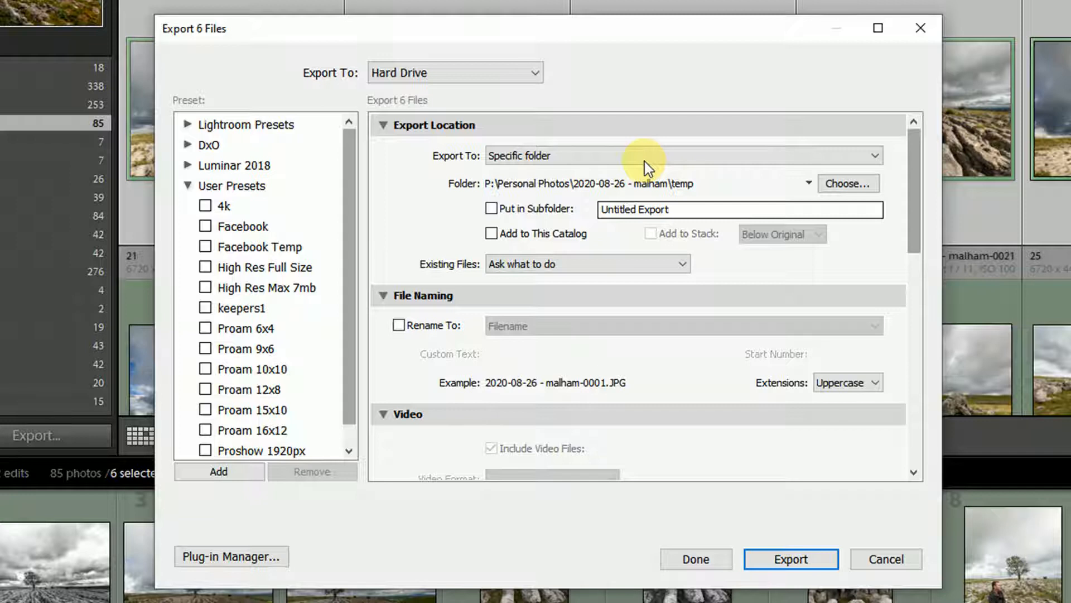
pyautogui.click(644, 162)
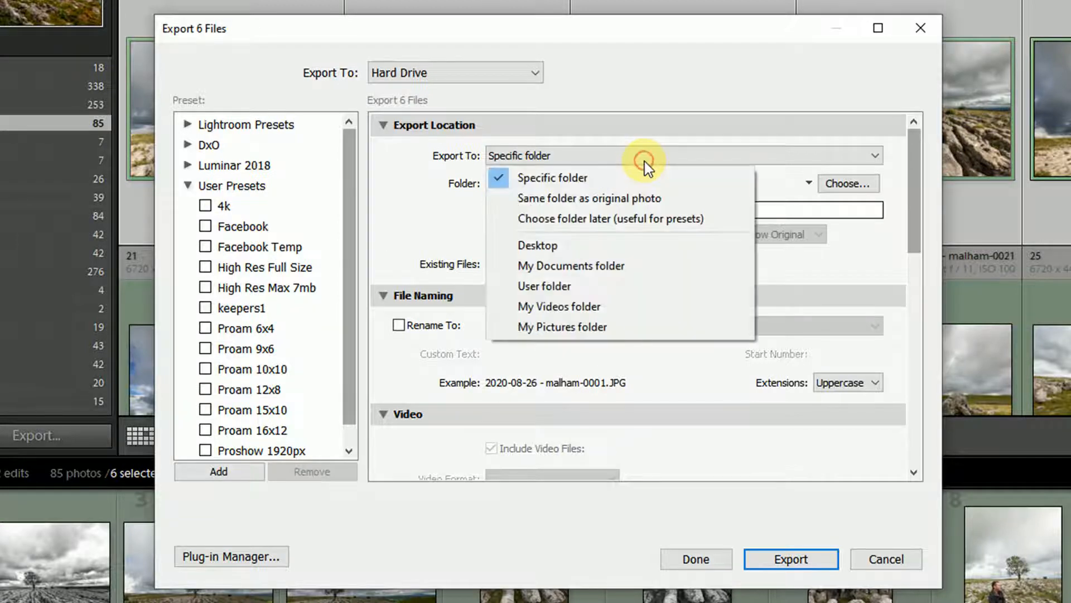
pyautogui.click(672, 162)
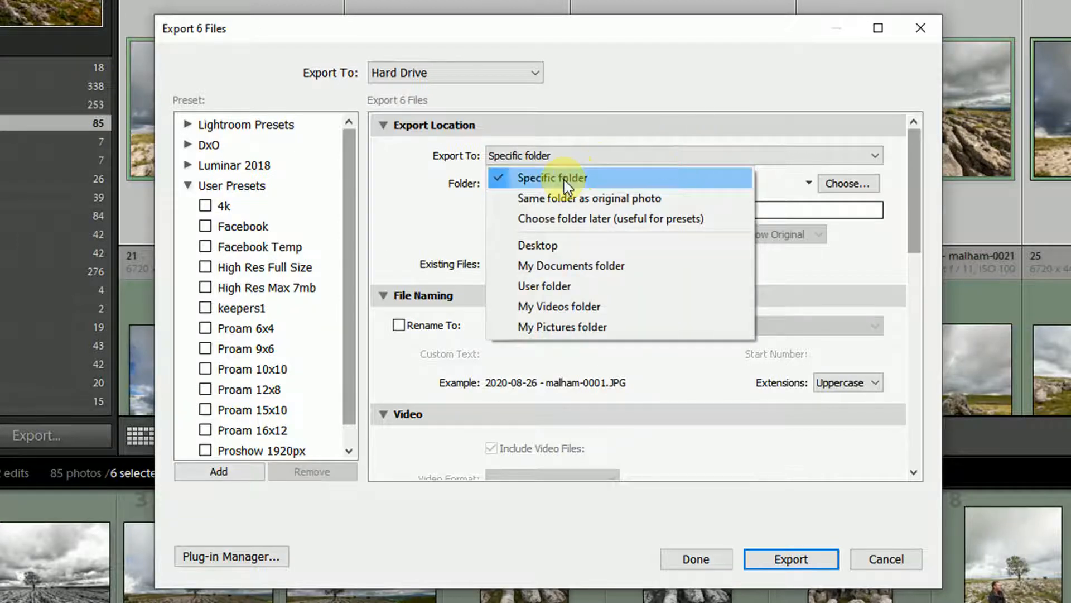
pyautogui.click(575, 175)
# Step: Browse to the 2020-08-26 - malham folder under Personal Photos on Main Storage (P:) to choose the export folder
pyautogui.click(857, 183)
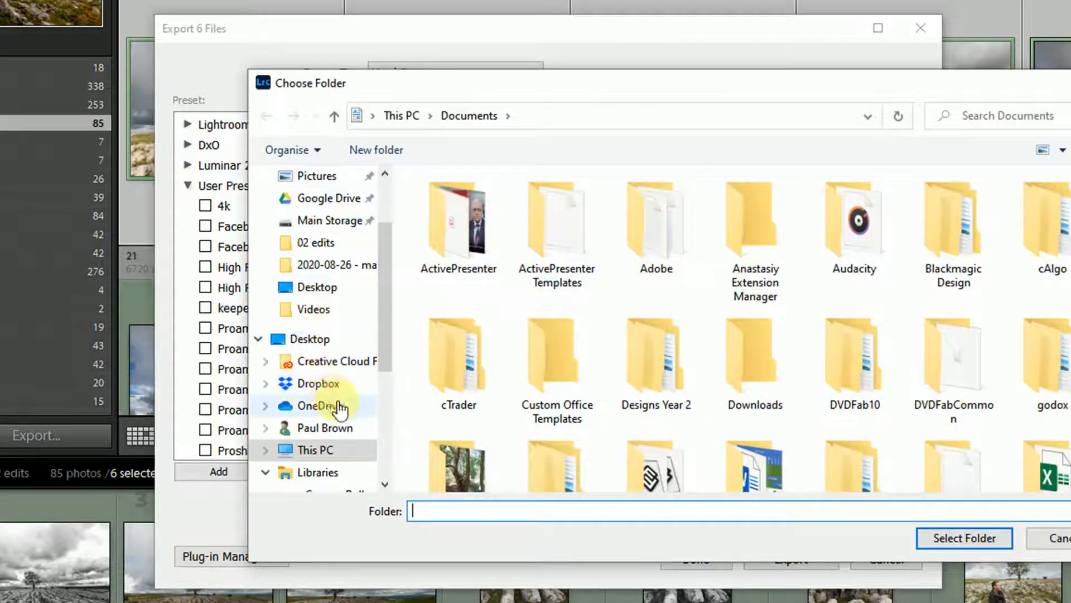
pyautogui.click(327, 222)
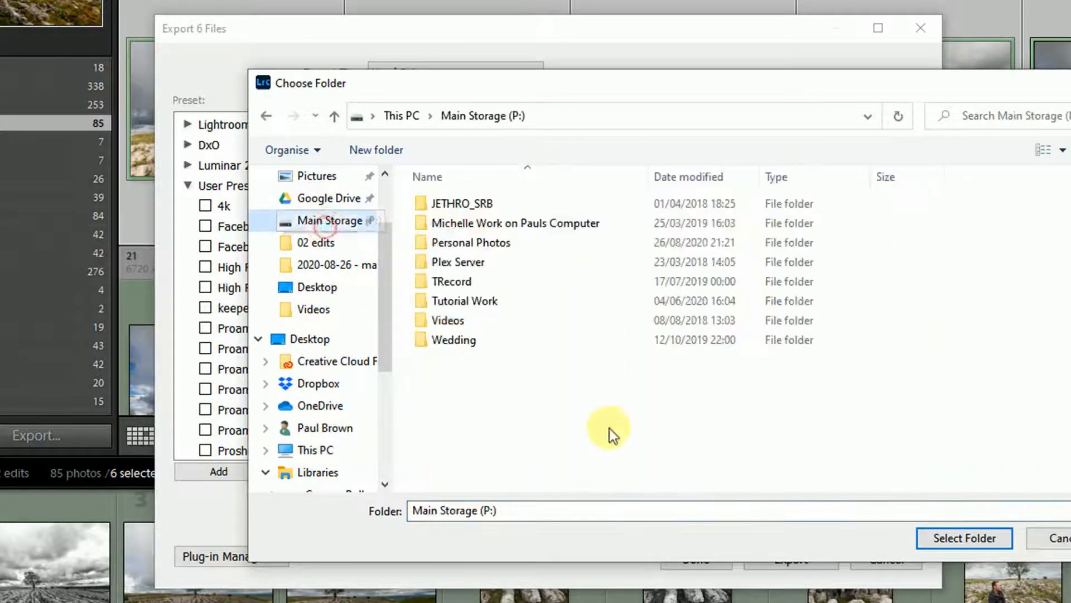
pyautogui.doubleClick(430, 244)
pyautogui.scroll(-10, 1032, 346)
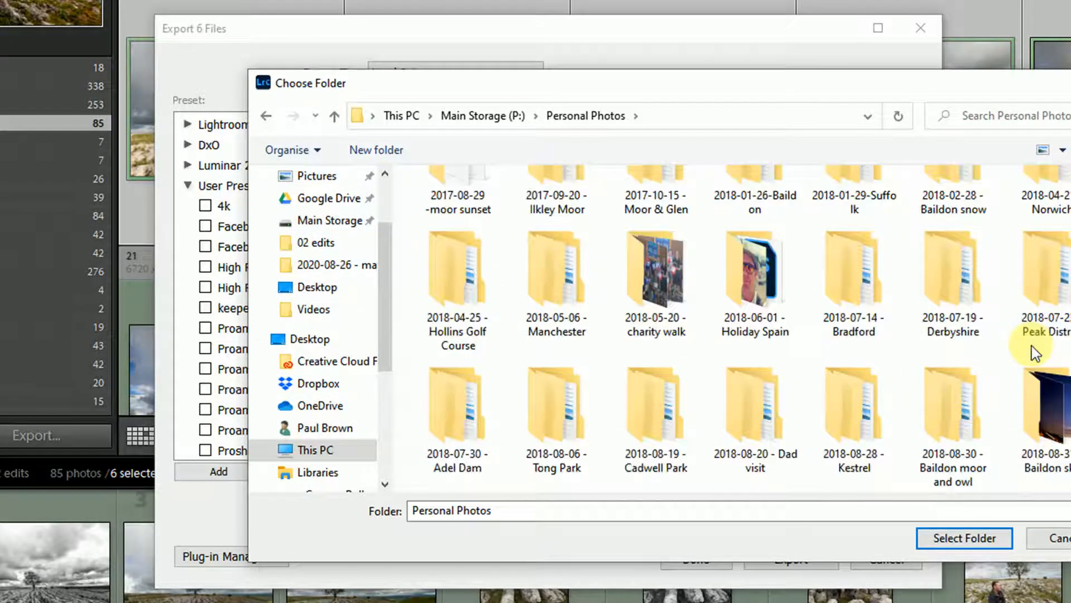
pyautogui.scroll(-3, 1000, 348)
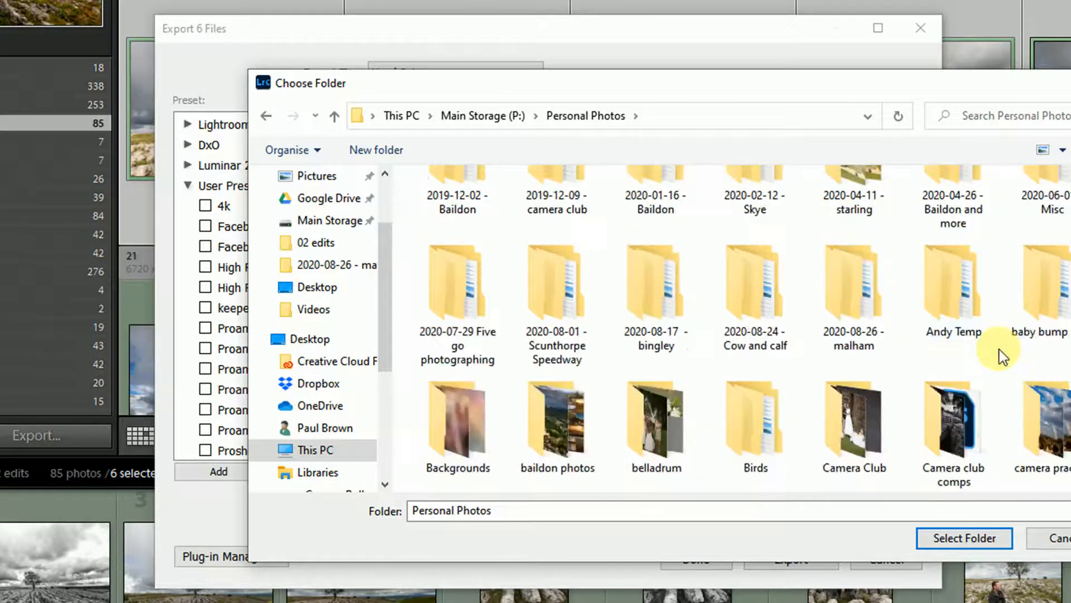
pyautogui.click(832, 295)
pyautogui.doubleClick(832, 295)
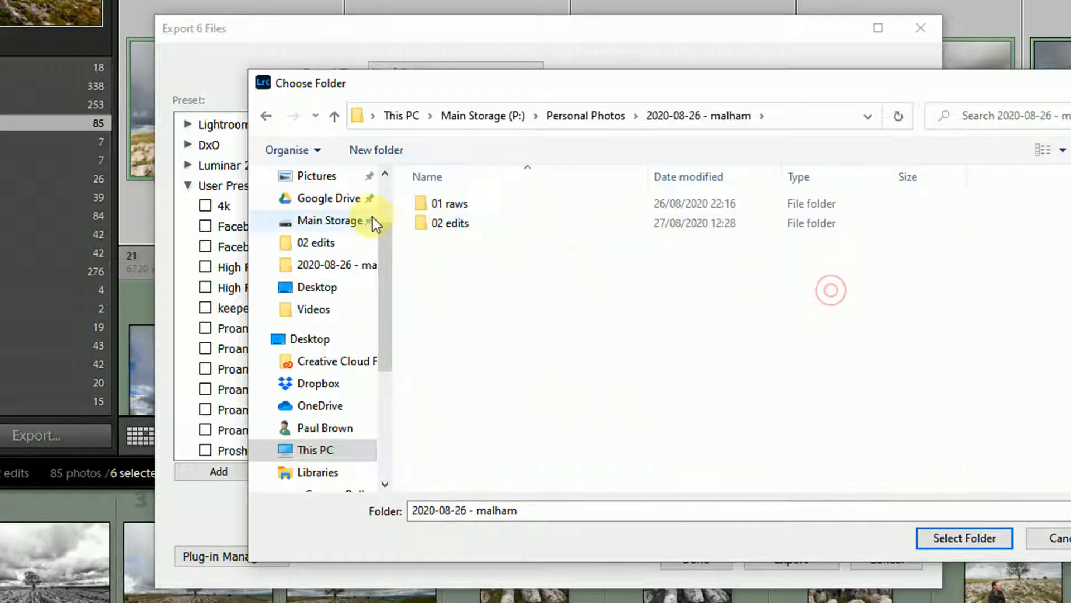
# Step: Create a new folder named 03 Facebook inside it and select it as the export destination
pyautogui.click(387, 149)
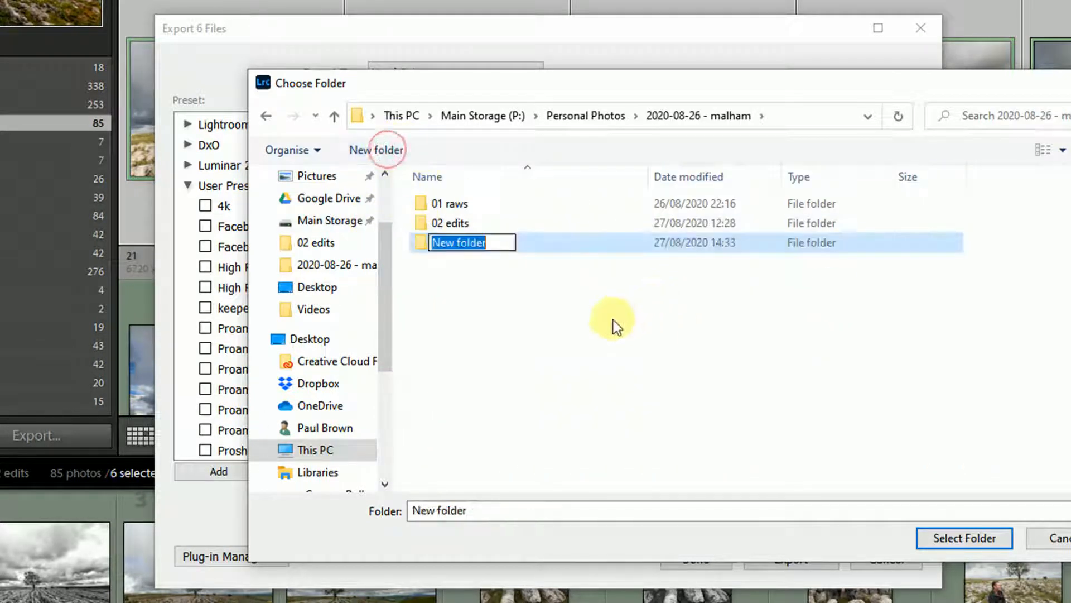
pyautogui.write('03 ')
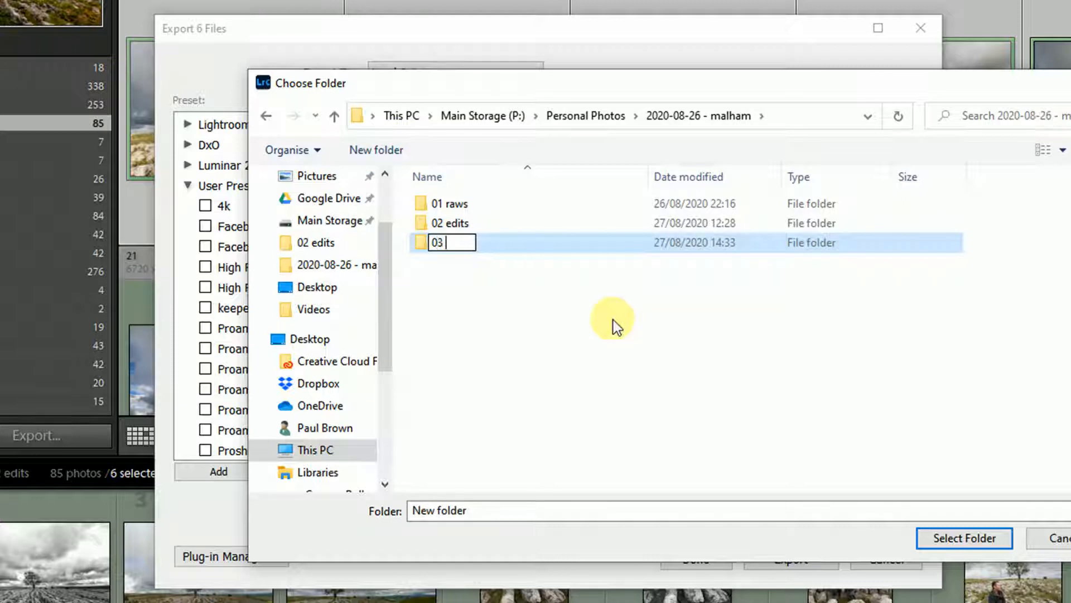
pyautogui.write('Facebook')
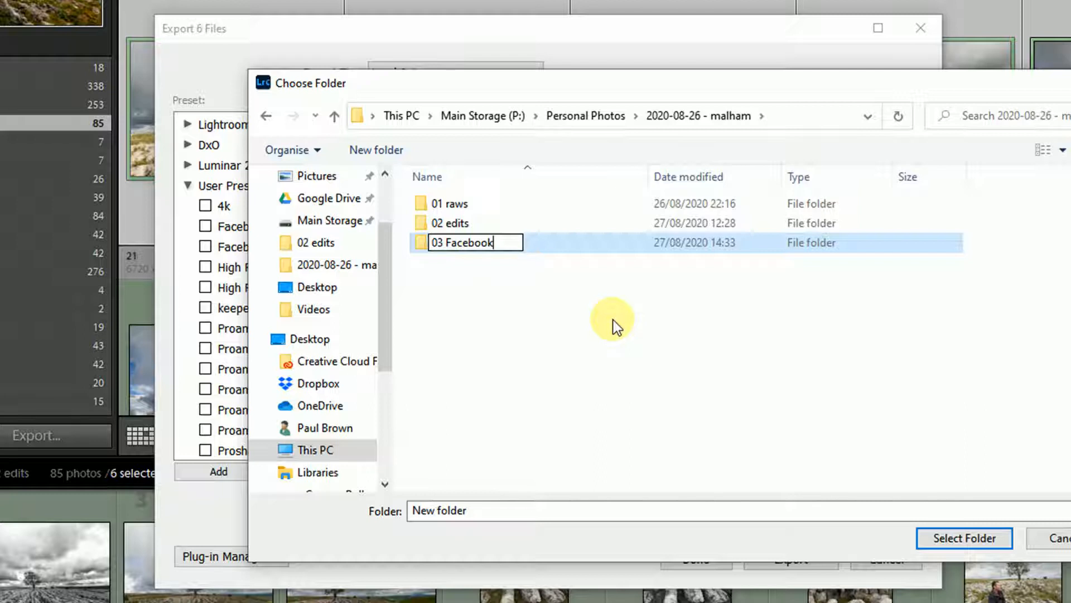
pyautogui.press('Return')
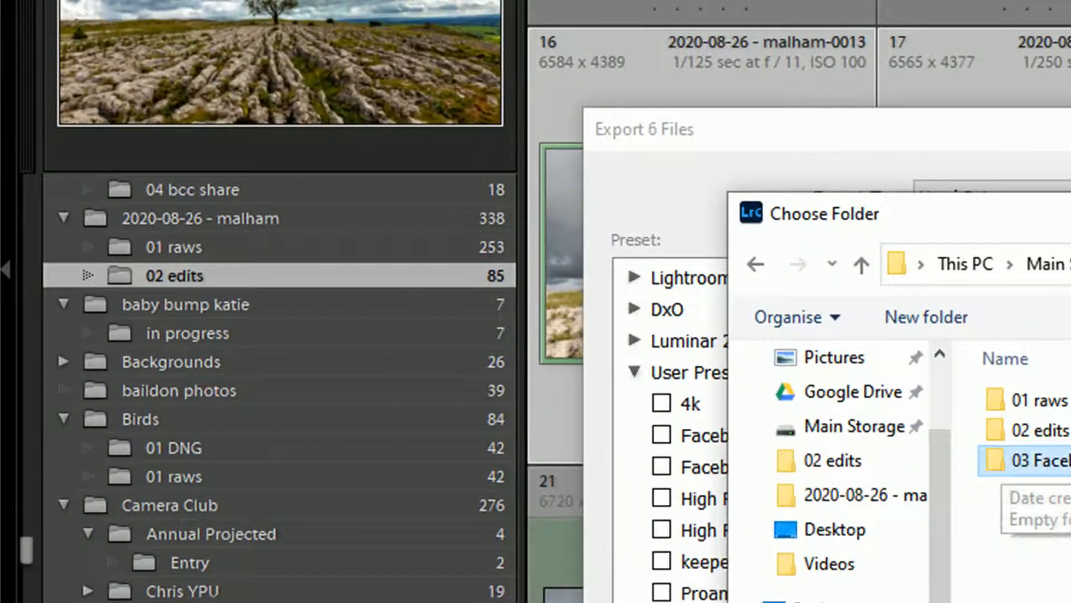
pyautogui.press('Return')
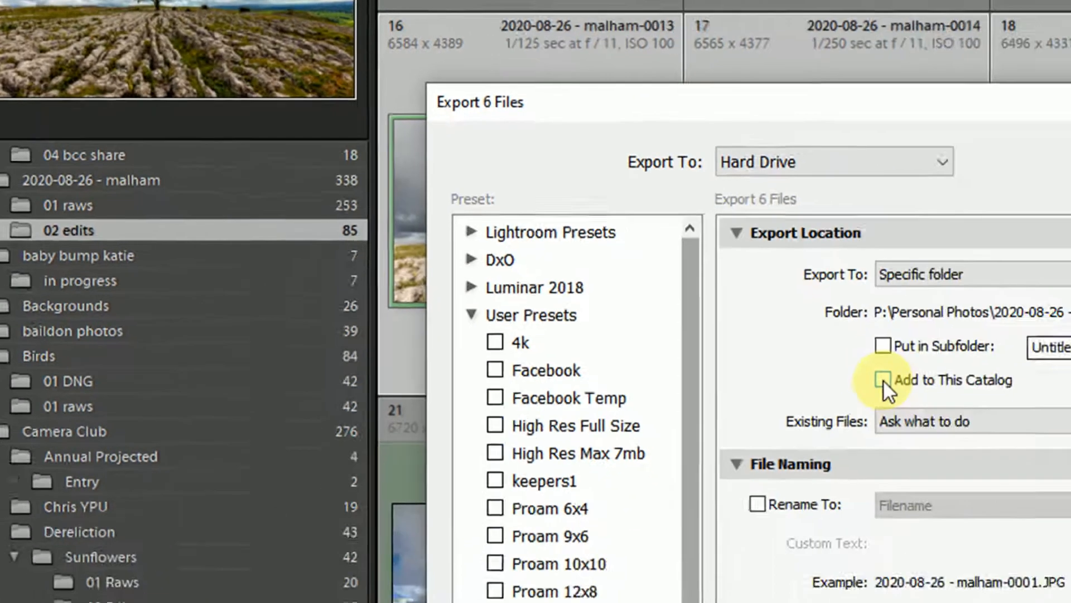
# Step: Turn on adding the exported photos to this catalog
pyautogui.click(883, 382)
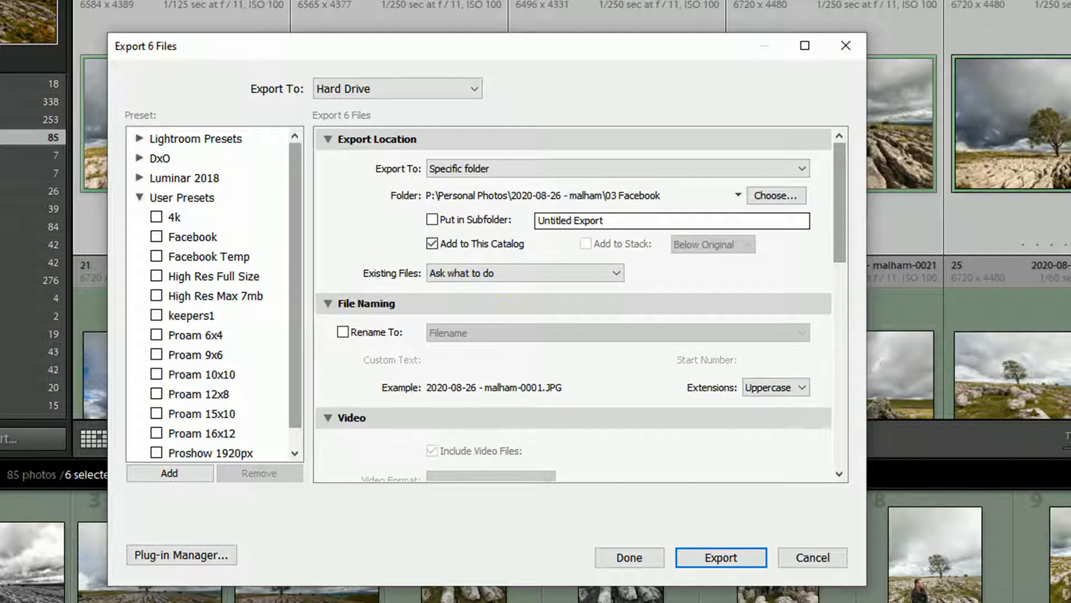
pyautogui.click(432, 244)
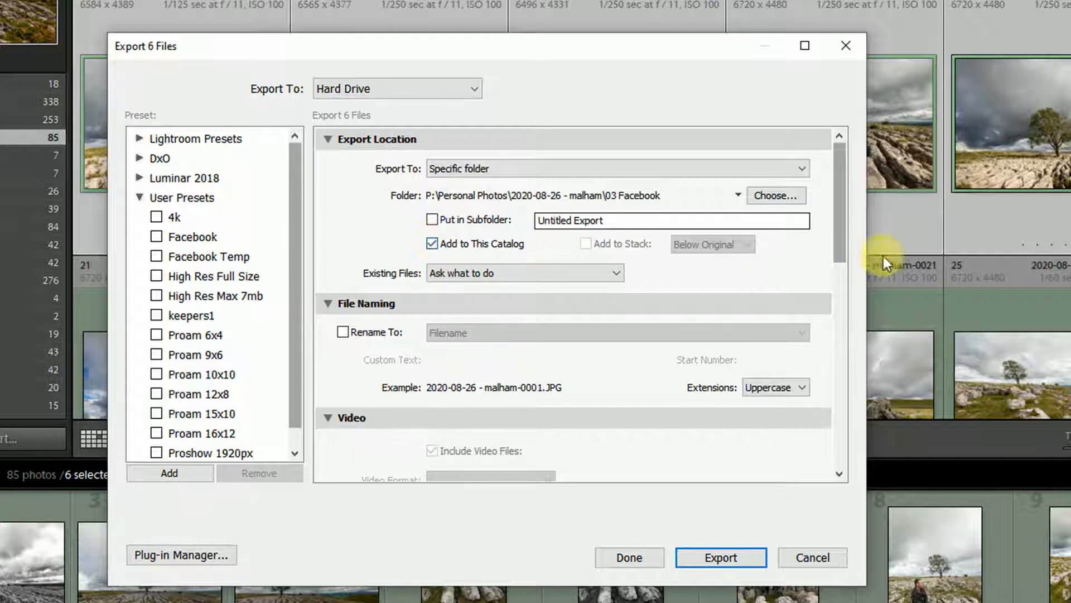
pyautogui.moveTo(836, 216); pyautogui.dragTo(846, 254)
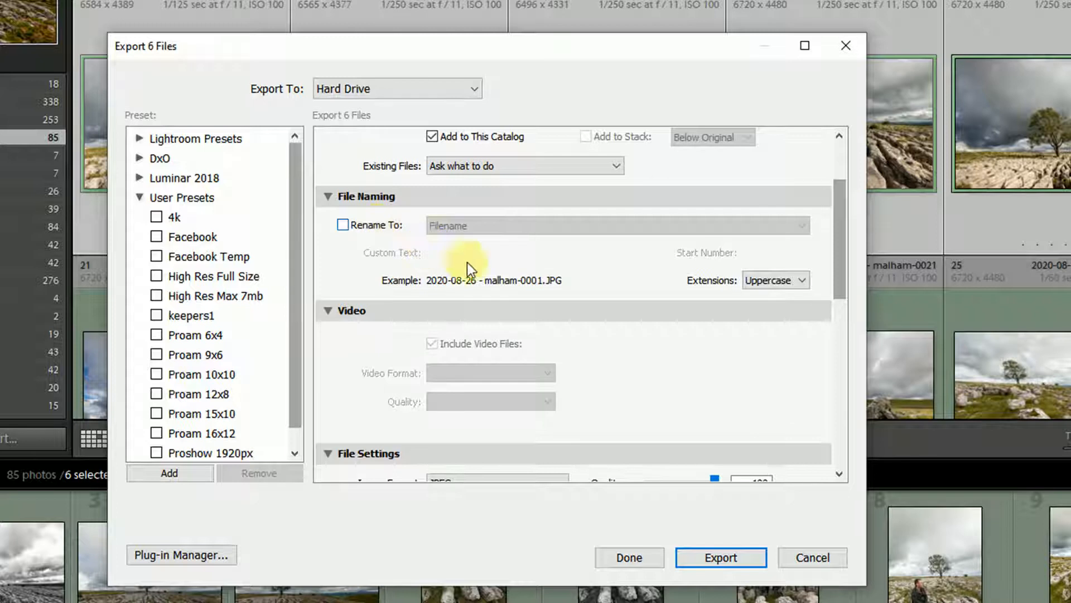
pyautogui.click(344, 226)
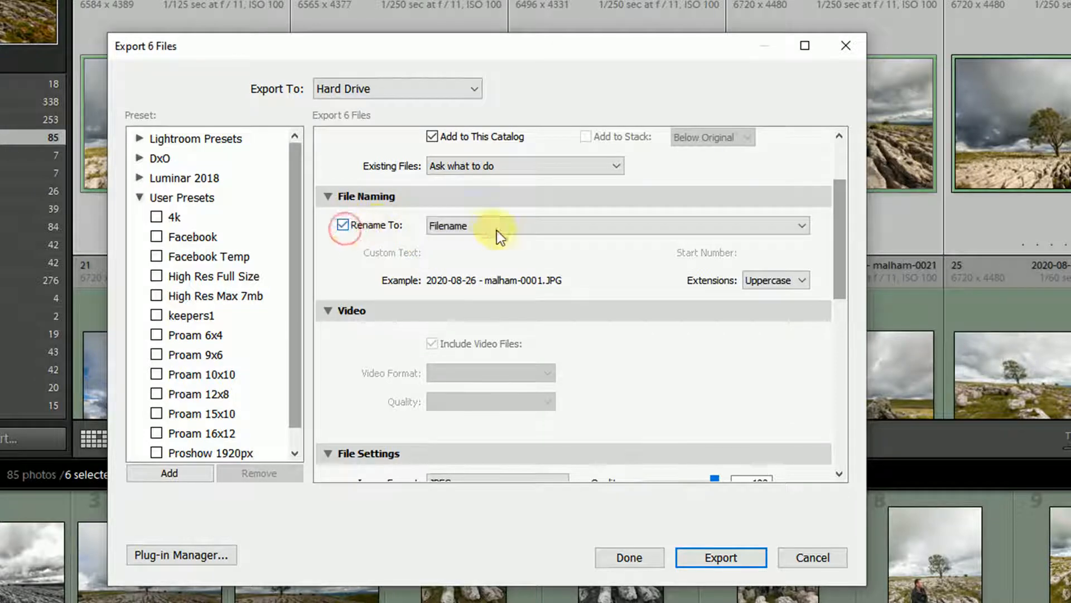
pyautogui.click(529, 226)
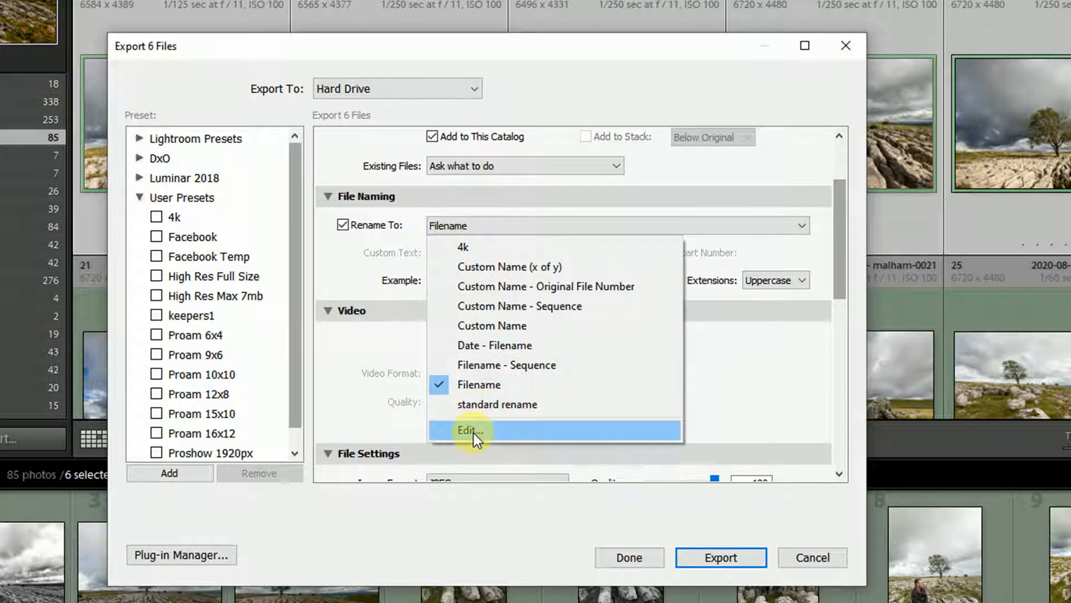
pyautogui.click(847, 226)
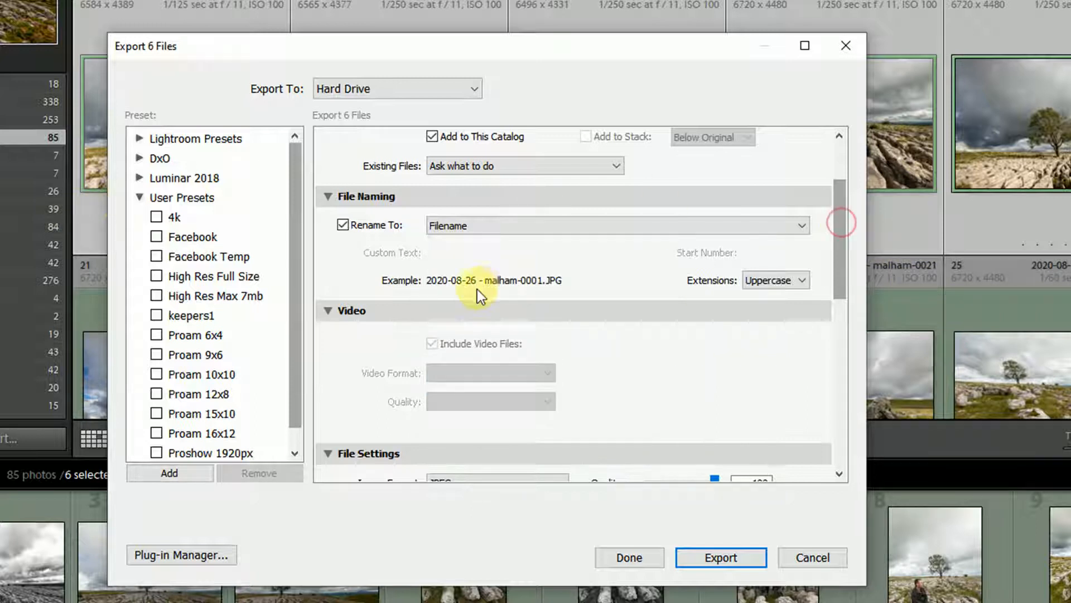
pyautogui.click(343, 225)
# Step: Set the exported image format to JPEG
pyautogui.moveTo(840, 250); pyautogui.dragTo(822, 352)
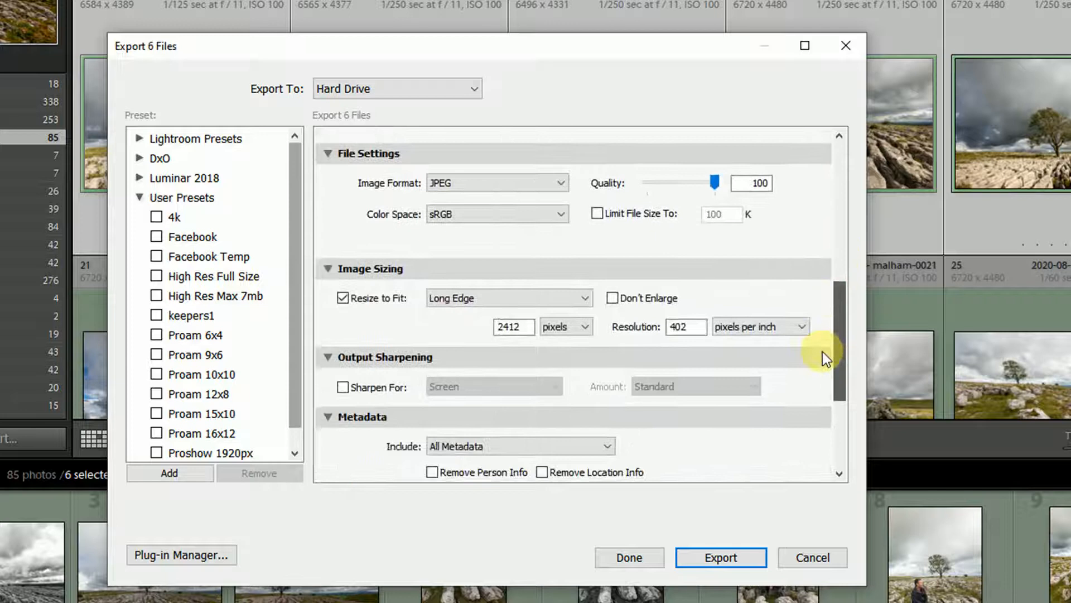
pyautogui.click(523, 189)
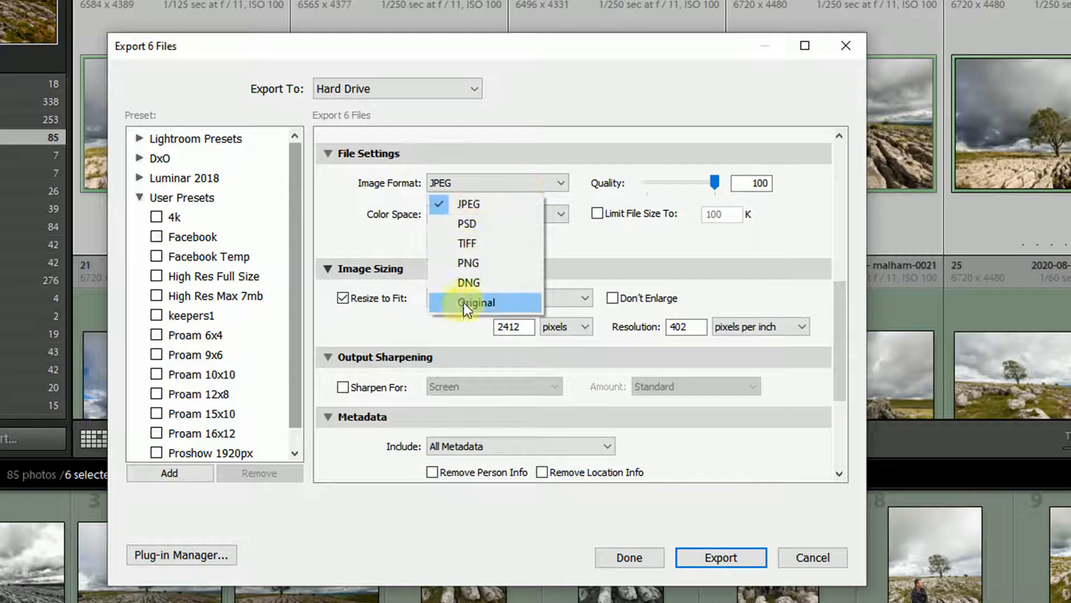
pyautogui.click(474, 185)
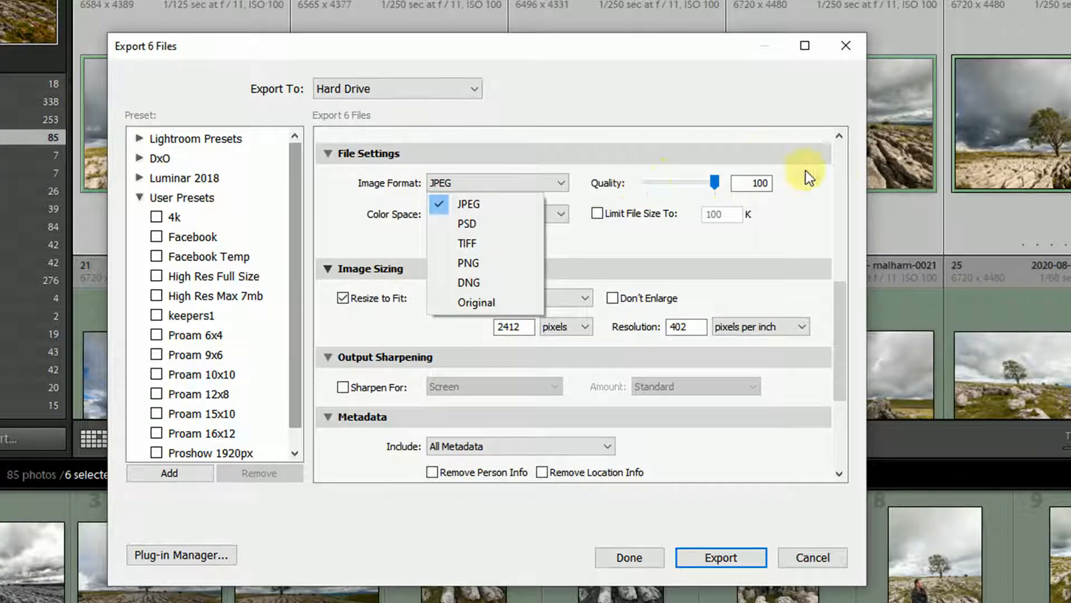
pyautogui.click(840, 330)
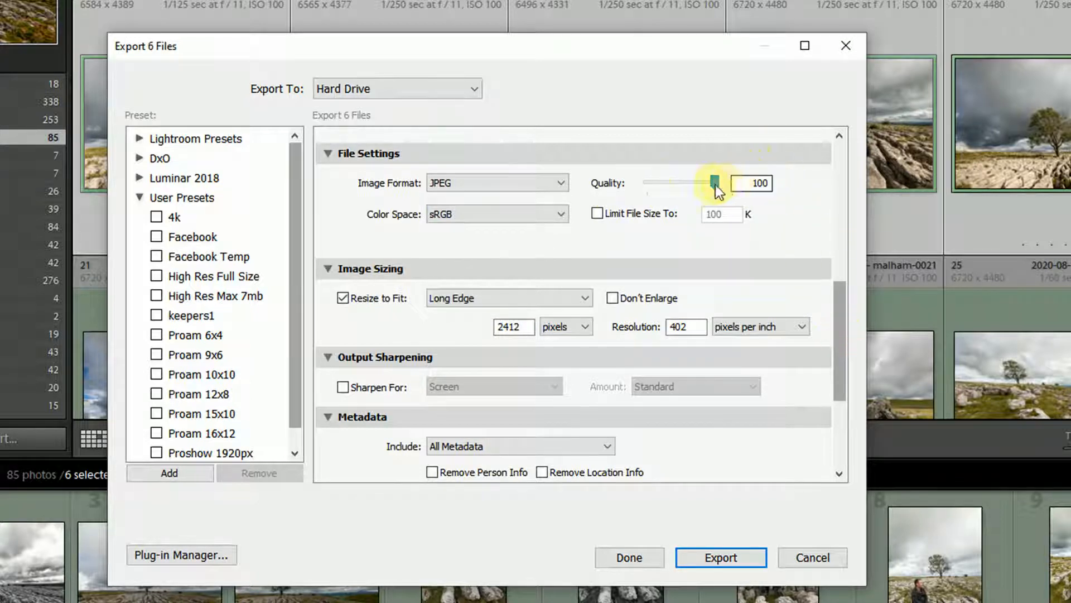
# Step: Set the JPEG quality to 100 and the colour space to sRGB
pyautogui.moveTo(708, 185)
pyautogui.mouseDown()
pyautogui.moveTo(733, 183)
pyautogui.moveTo(697, 183)
pyautogui.mouseUp()
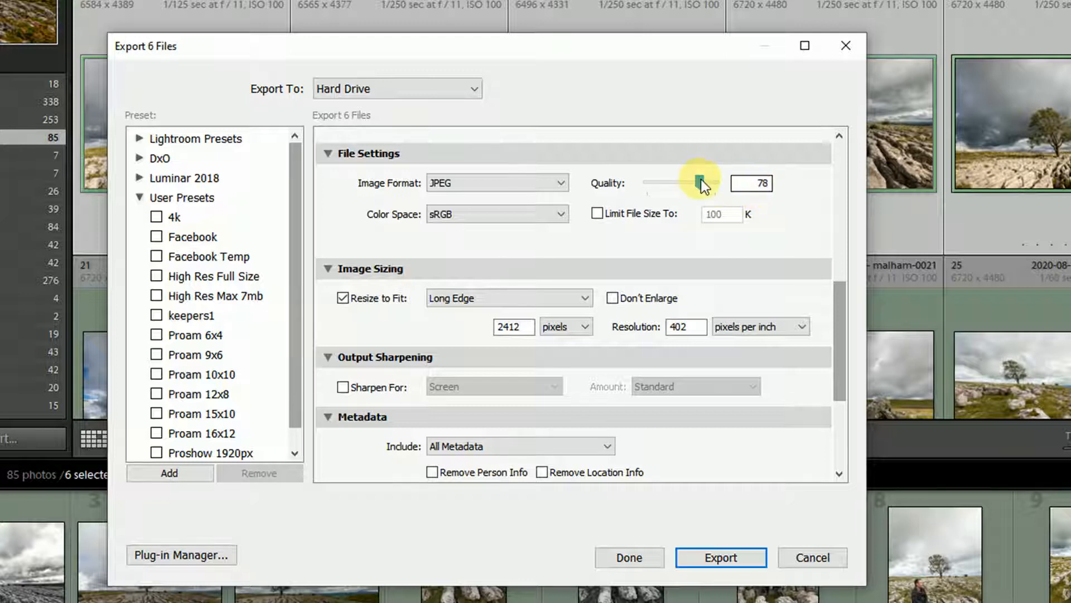
pyautogui.moveTo(701, 179); pyautogui.dragTo(731, 189)
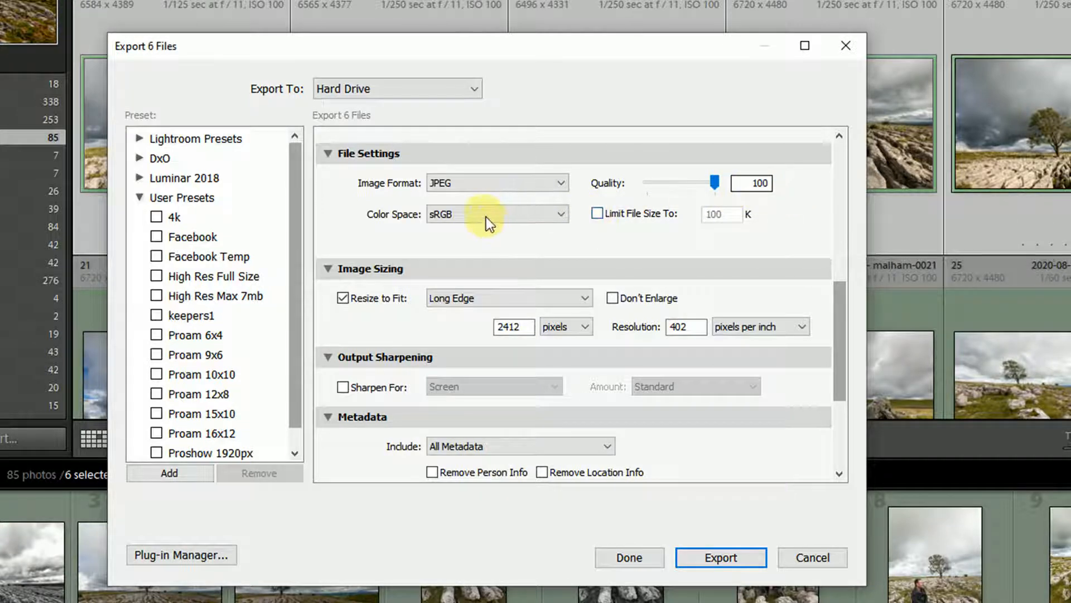
pyautogui.click(560, 214)
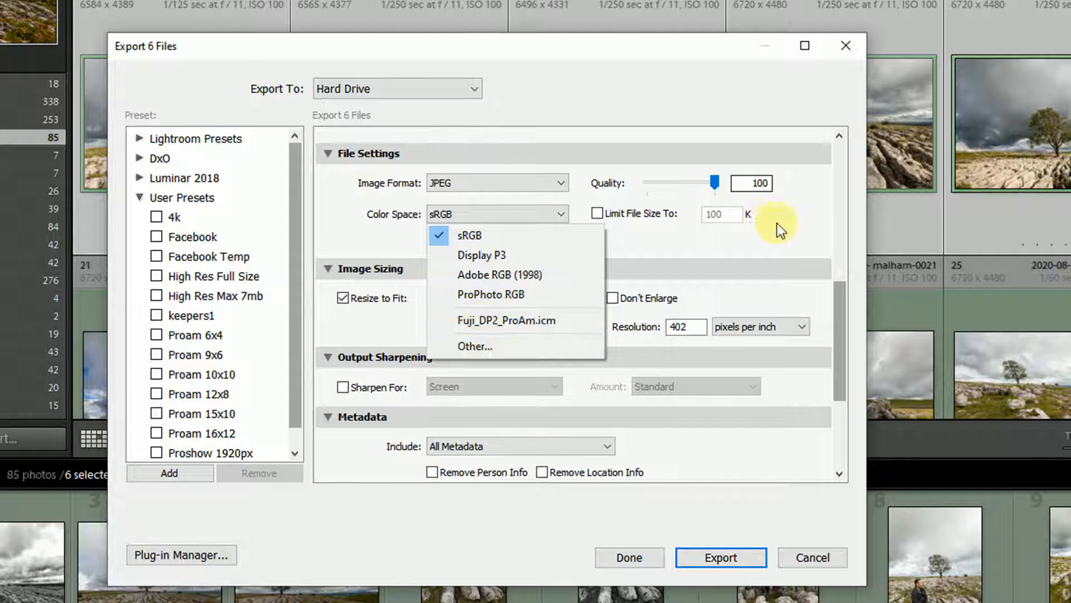
pyautogui.click(841, 307)
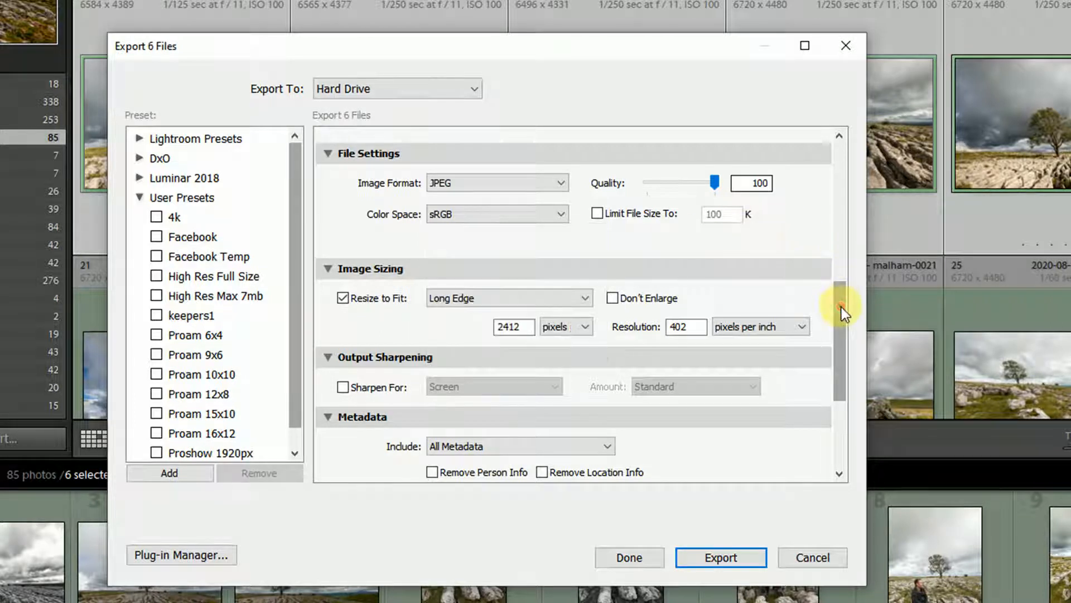
pyautogui.click(598, 213)
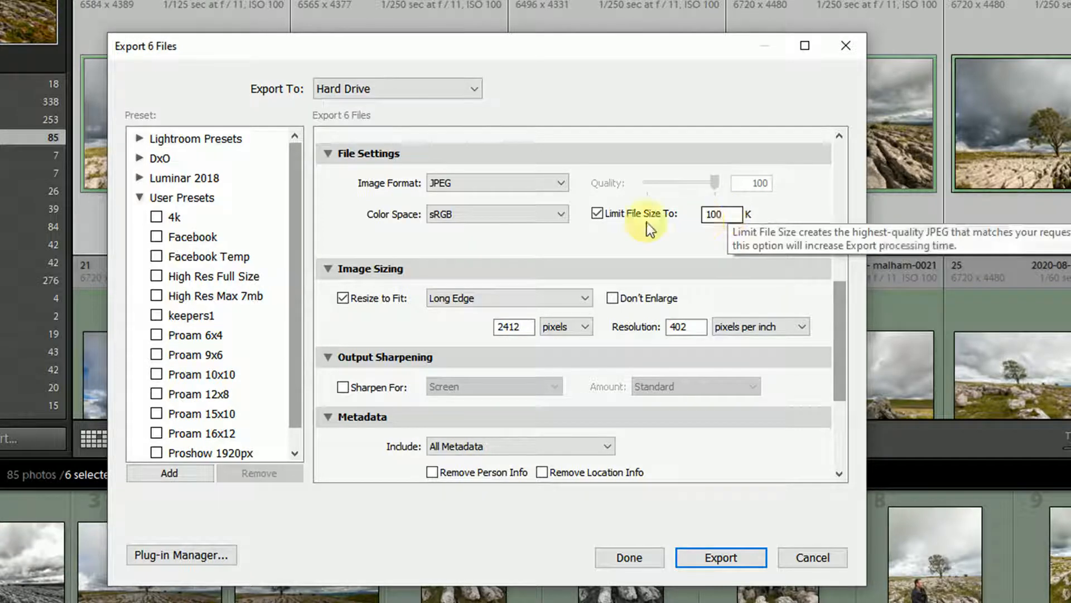
pyautogui.click(597, 214)
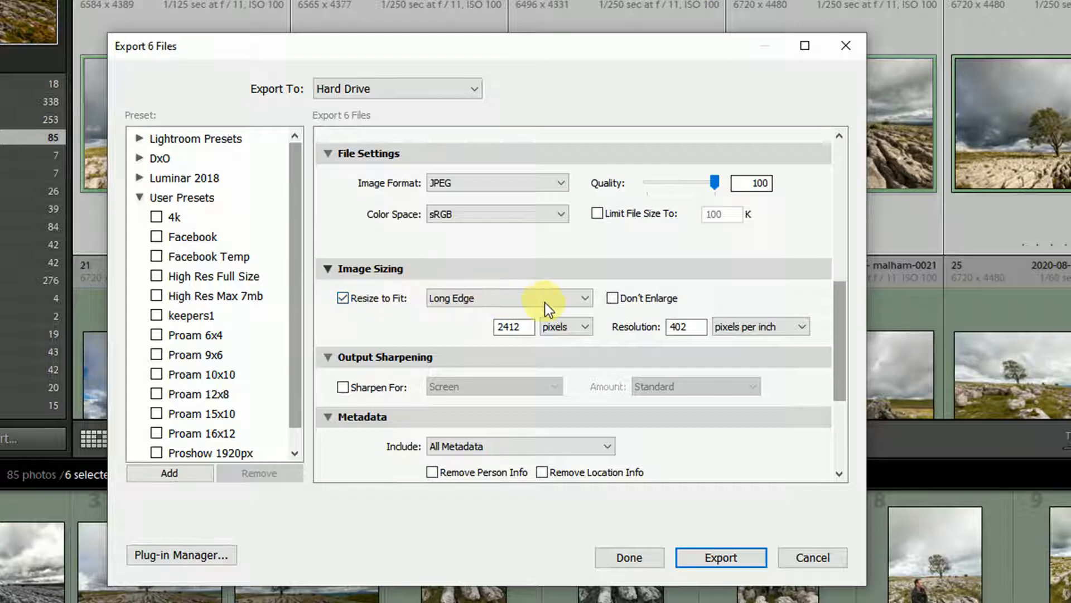
pyautogui.click(342, 299)
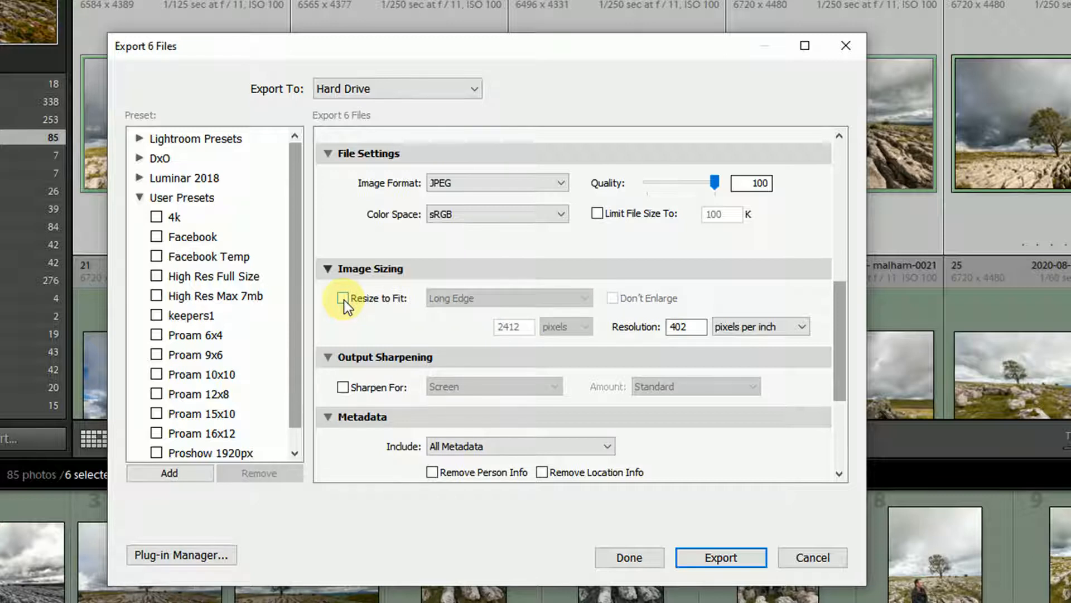
pyautogui.click(343, 299)
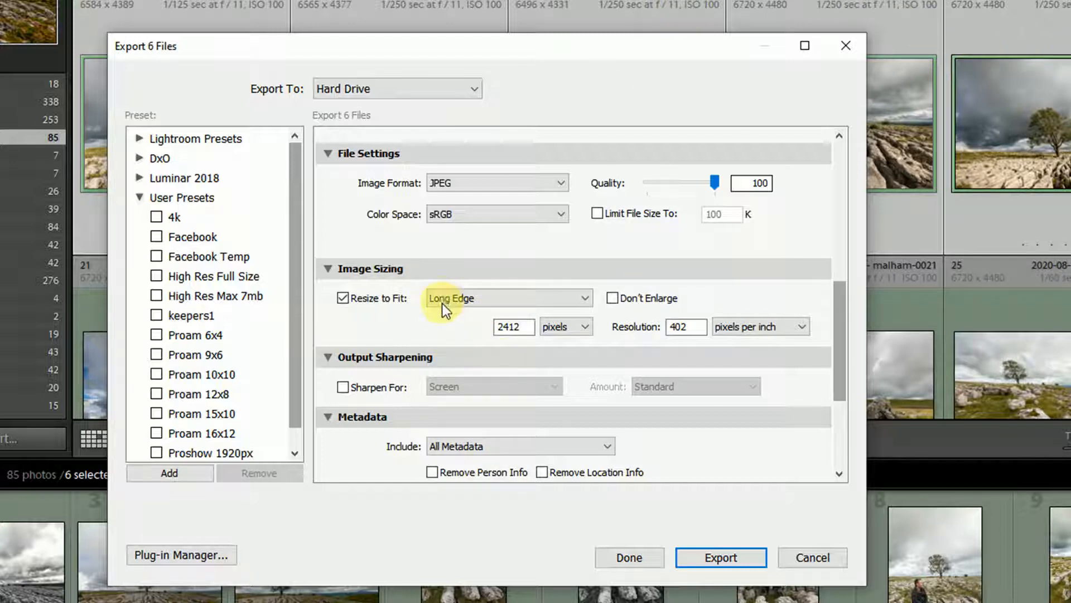
# Step: Resize the images to fit a long edge of 1200 pixels at a resolution of 300 pixels per inch
pyautogui.moveTo(521, 327); pyautogui.dragTo(455, 324)
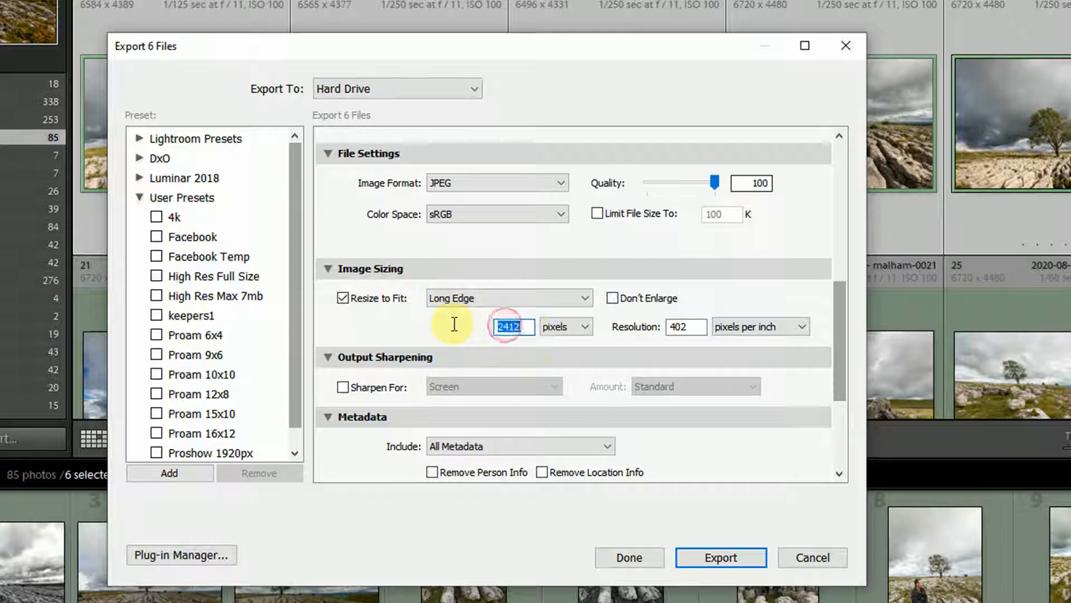
pyautogui.write('1200')
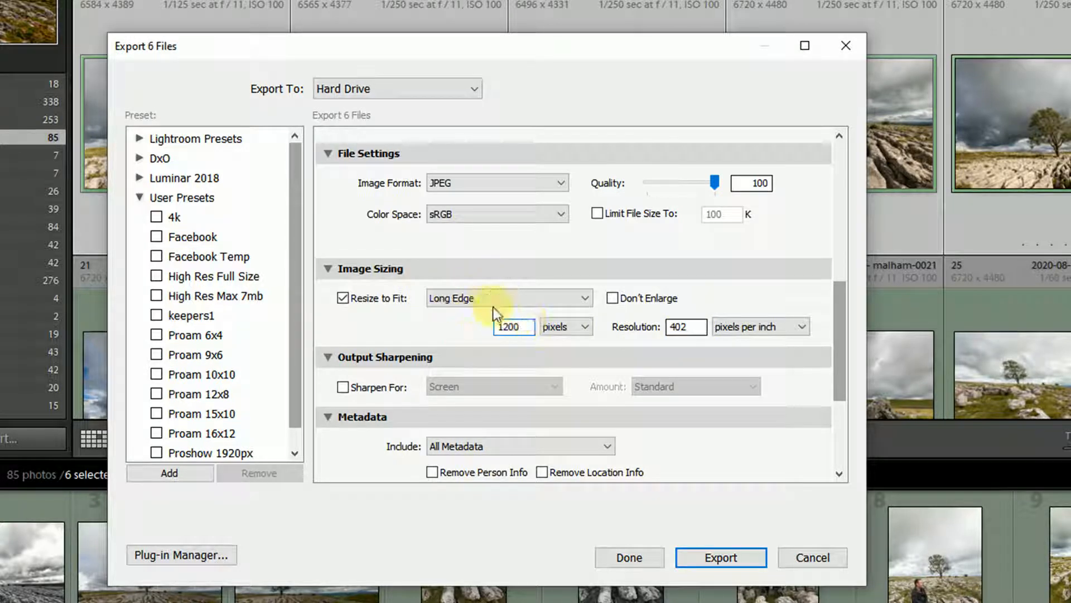
pyautogui.doubleClick(698, 328)
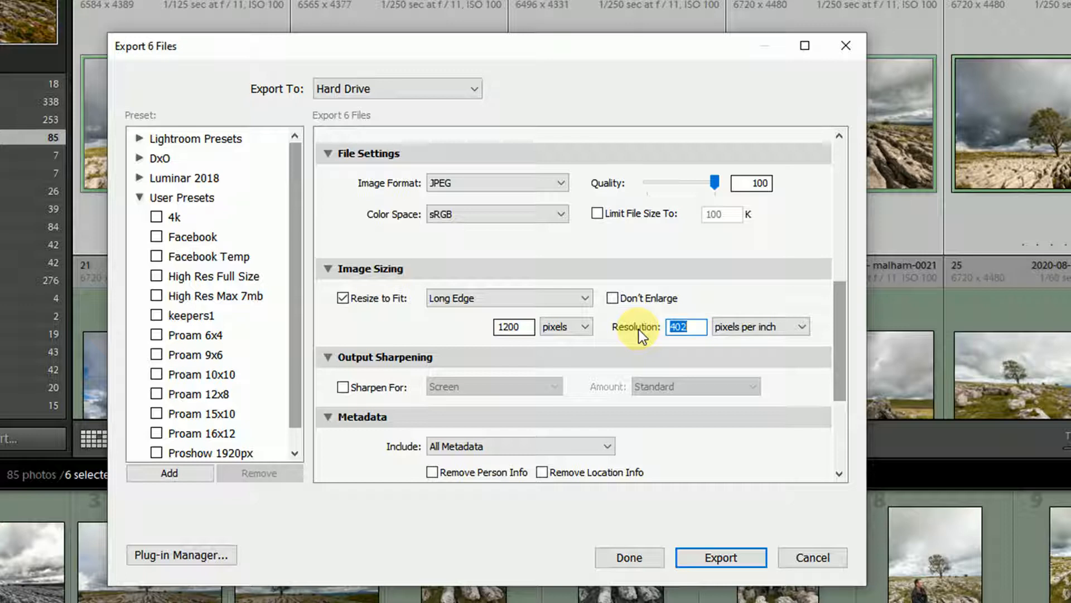
pyautogui.write('300')
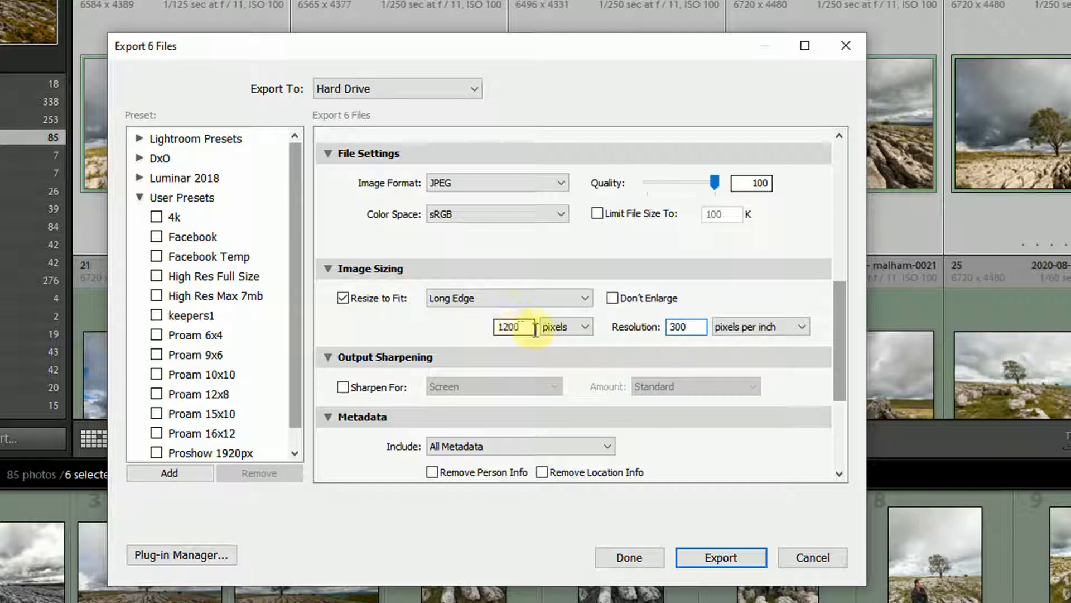
pyautogui.click(690, 327)
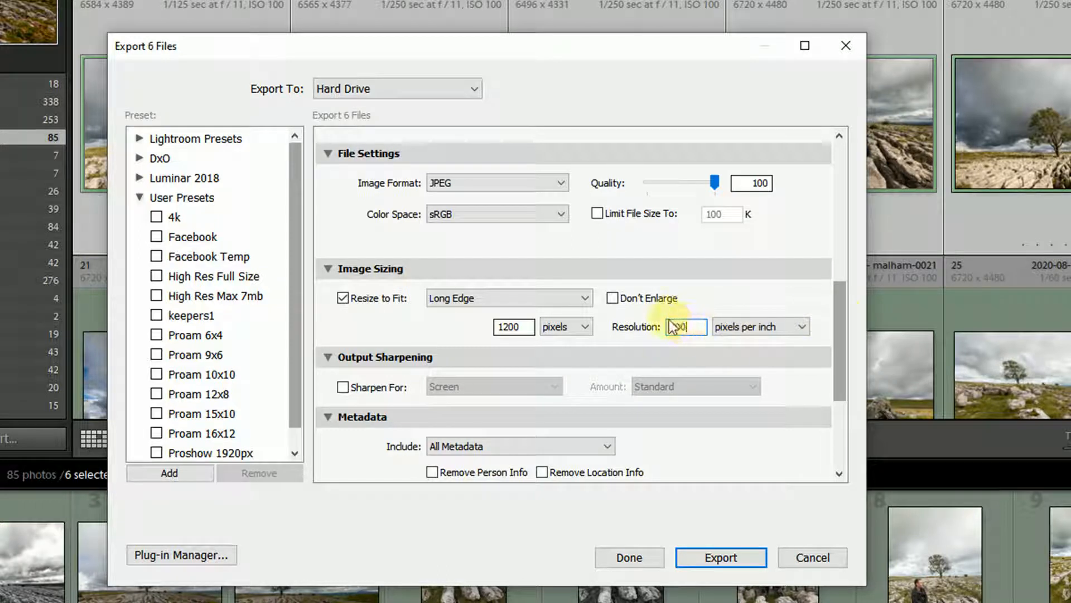
# Step: Turn on output sharpening for screen and apply the paul b 2 watermark
pyautogui.moveTo(840, 310); pyautogui.dragTo(839, 373)
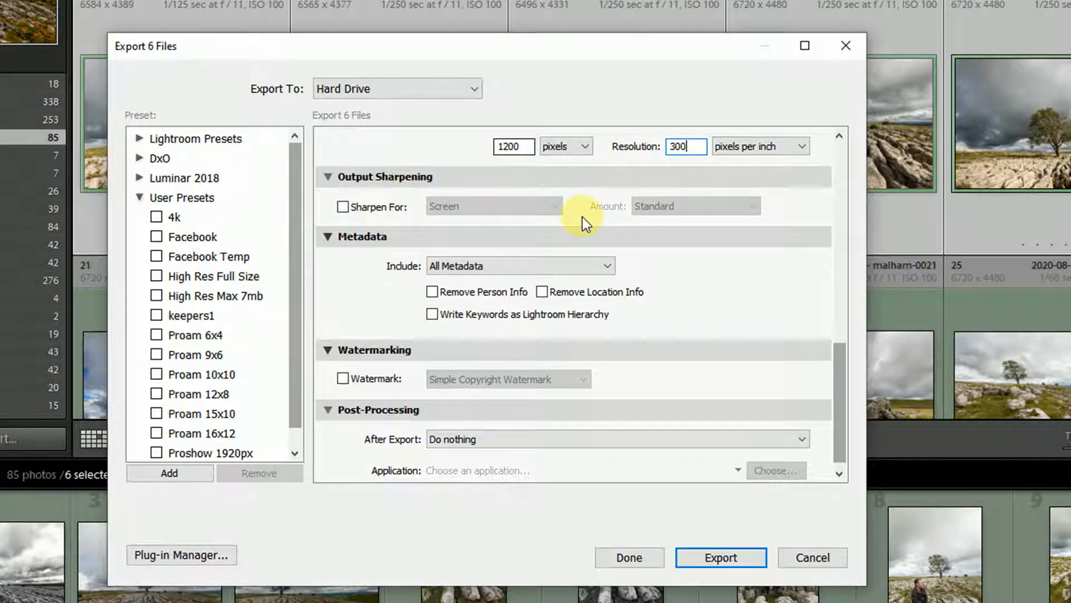
pyautogui.click(342, 206)
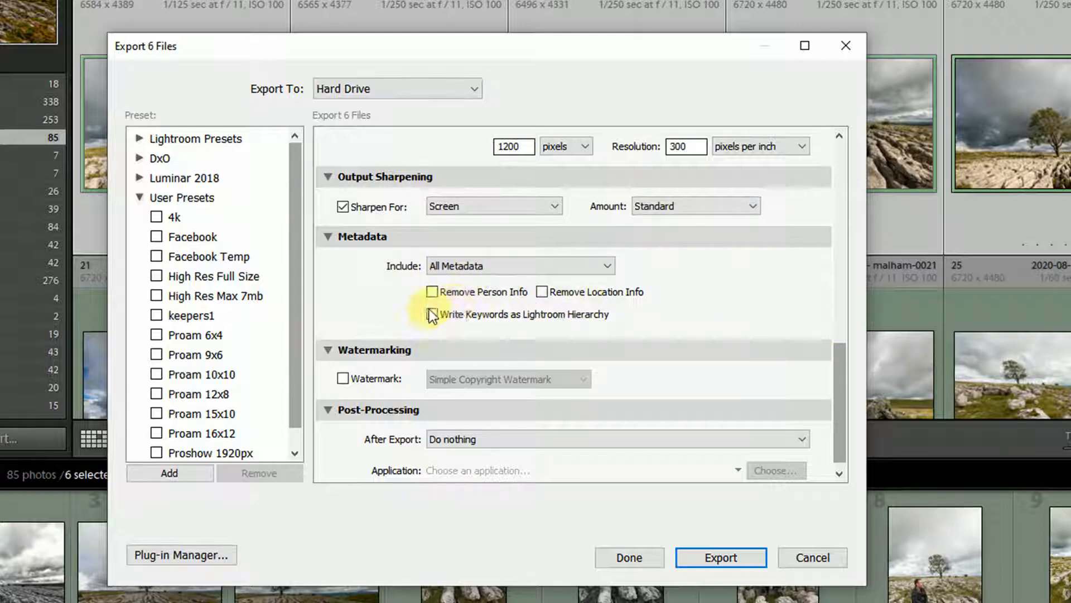
pyautogui.moveTo(844, 373); pyautogui.dragTo(845, 411)
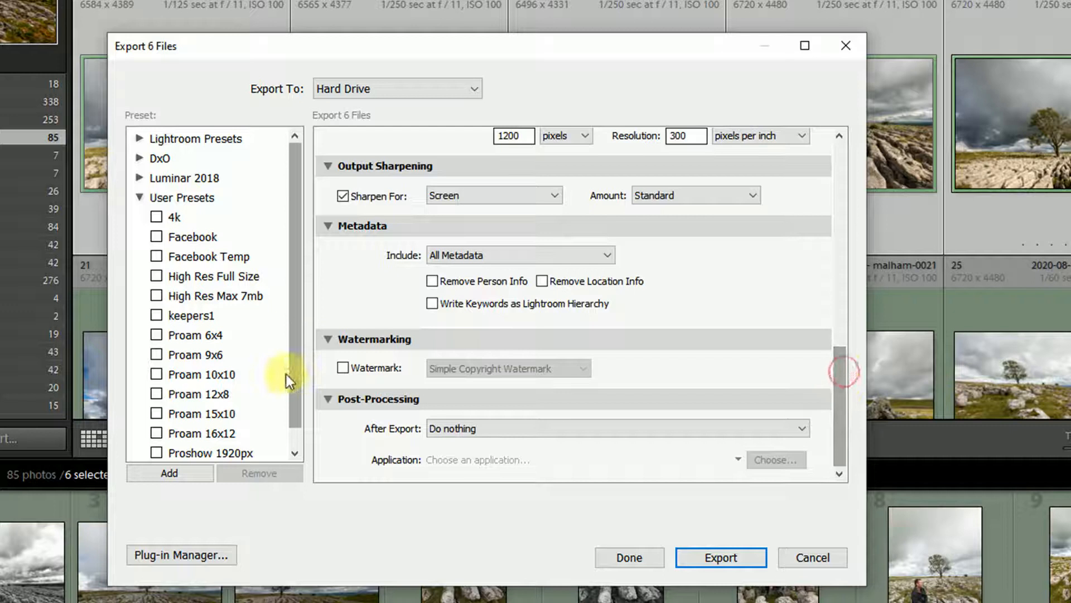
pyautogui.click(342, 368)
pyautogui.click(538, 368)
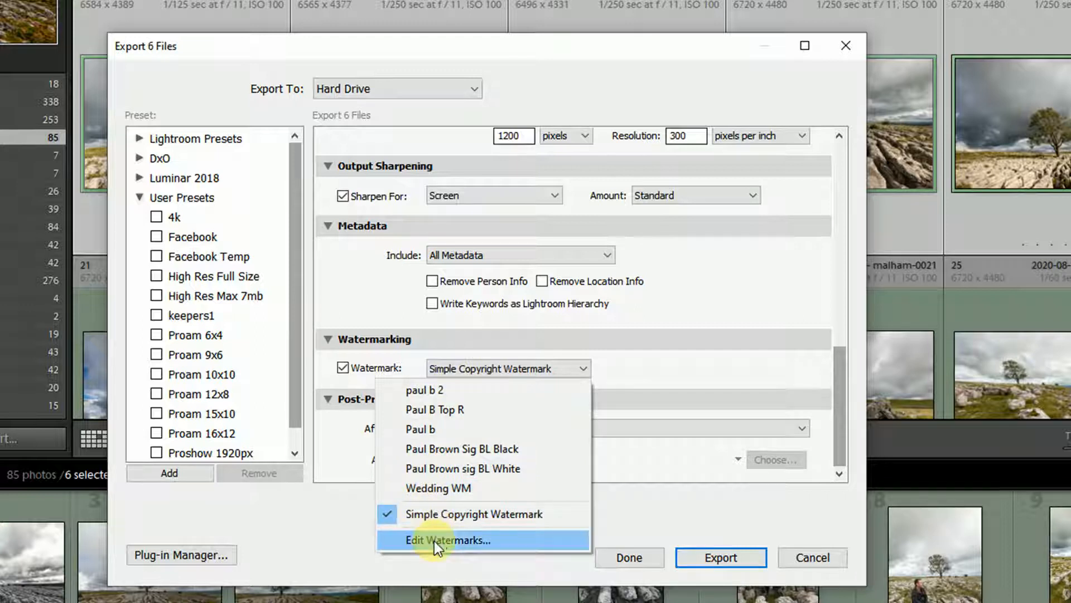
pyautogui.click(441, 393)
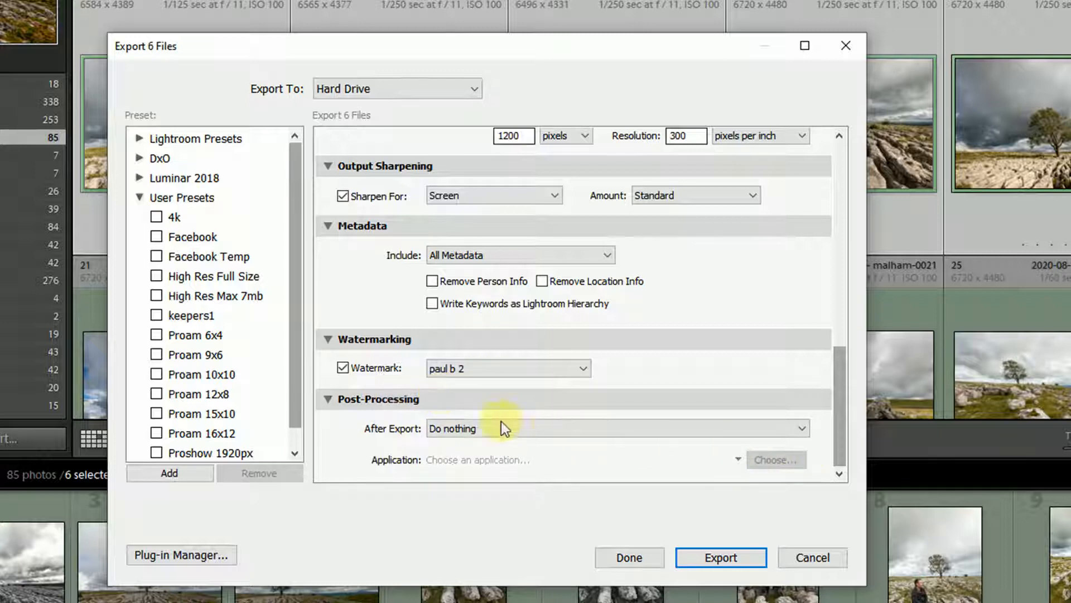
# Step: Open the watermark editor and review the paul b 2 watermark's effects, inset and anchor settings
pyautogui.click(550, 368)
pyautogui.click(427, 541)
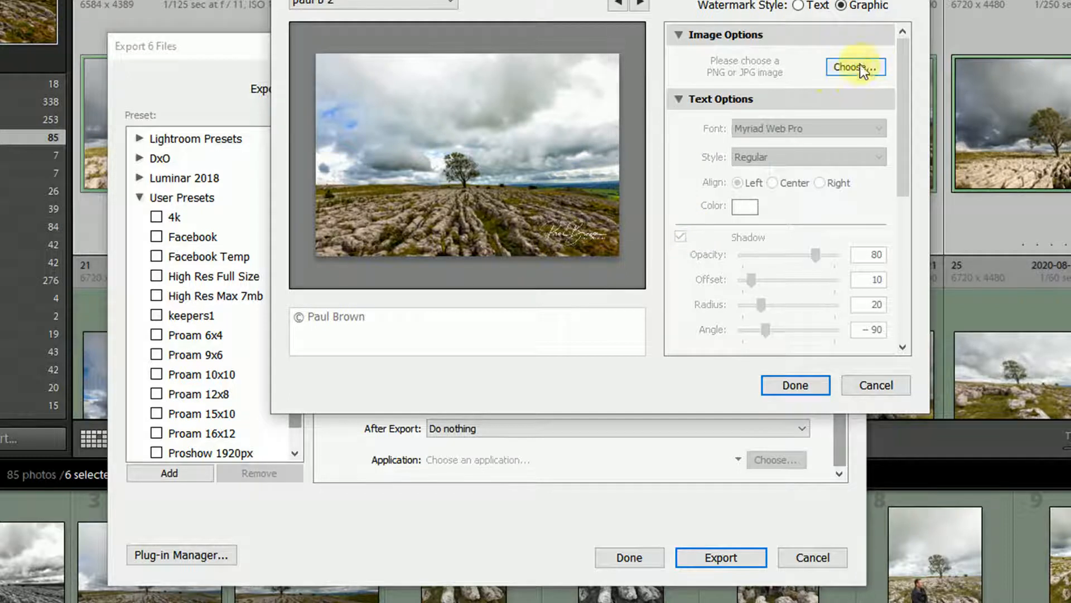
pyautogui.click(580, 229)
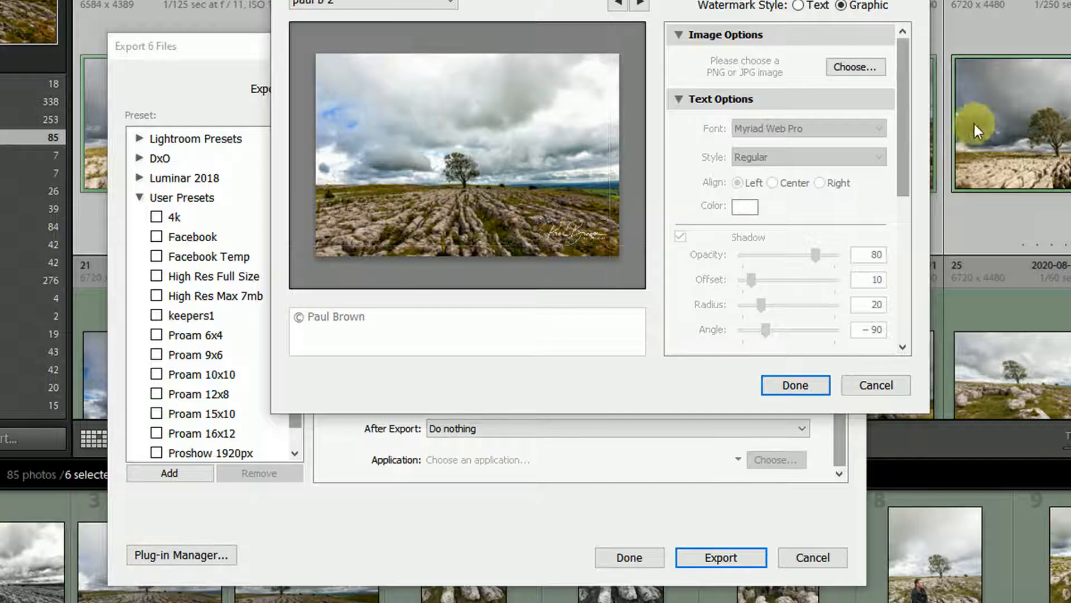
pyautogui.moveTo(910, 99); pyautogui.dragTo(896, 226)
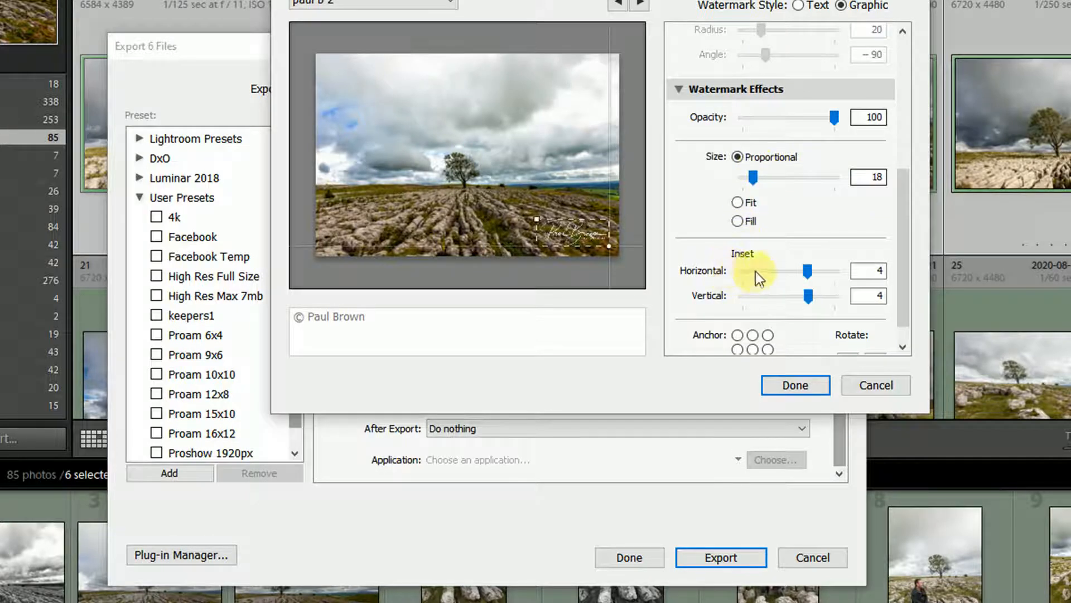
pyautogui.moveTo(908, 266); pyautogui.dragTo(891, 300)
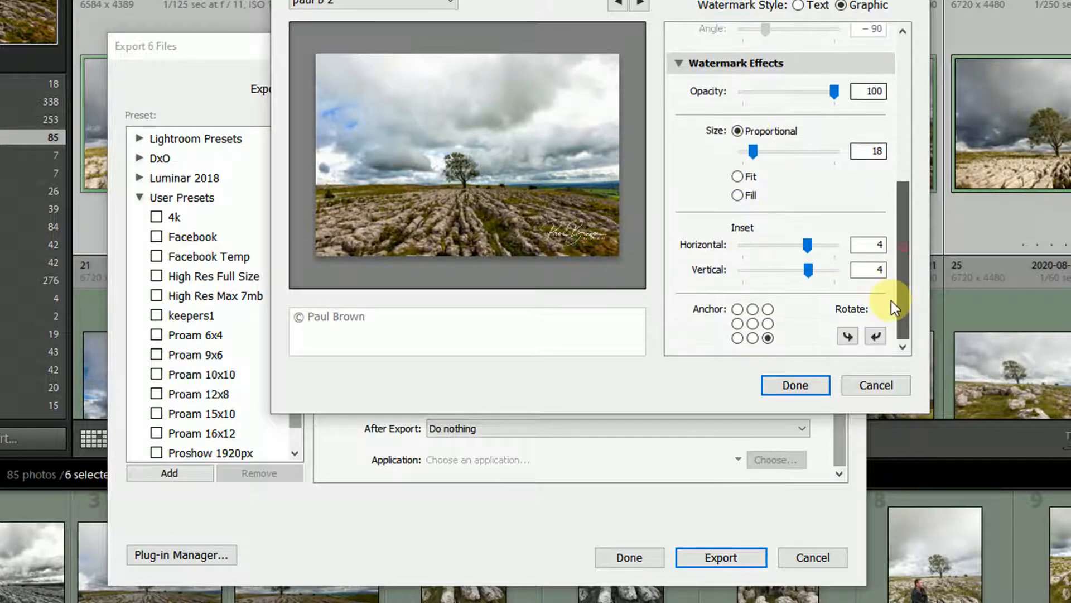
pyautogui.click(738, 338)
pyautogui.click(768, 338)
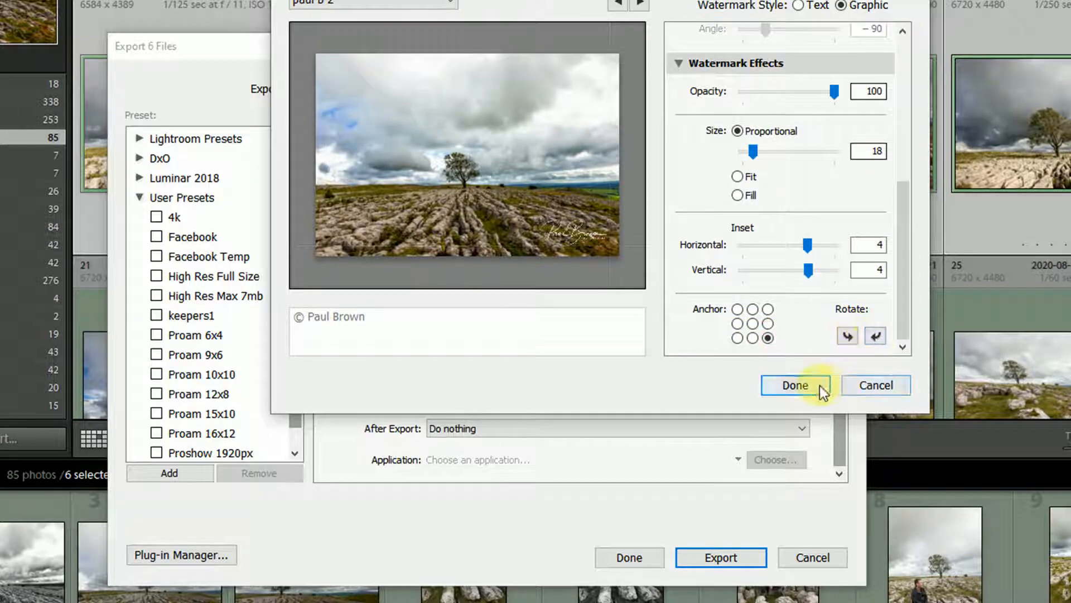
pyautogui.click(863, 389)
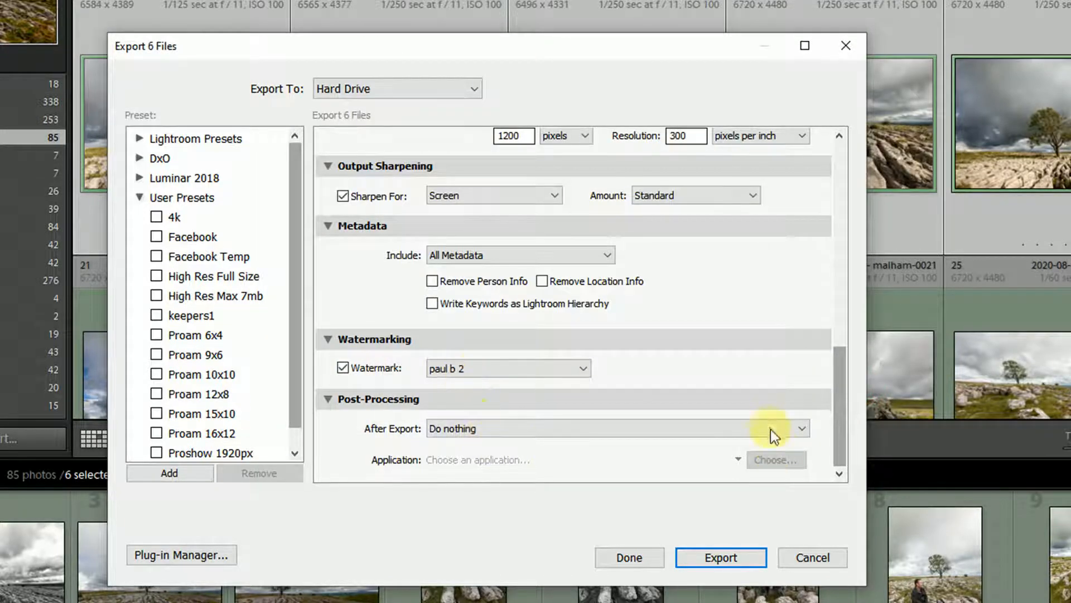
pyautogui.click(488, 433)
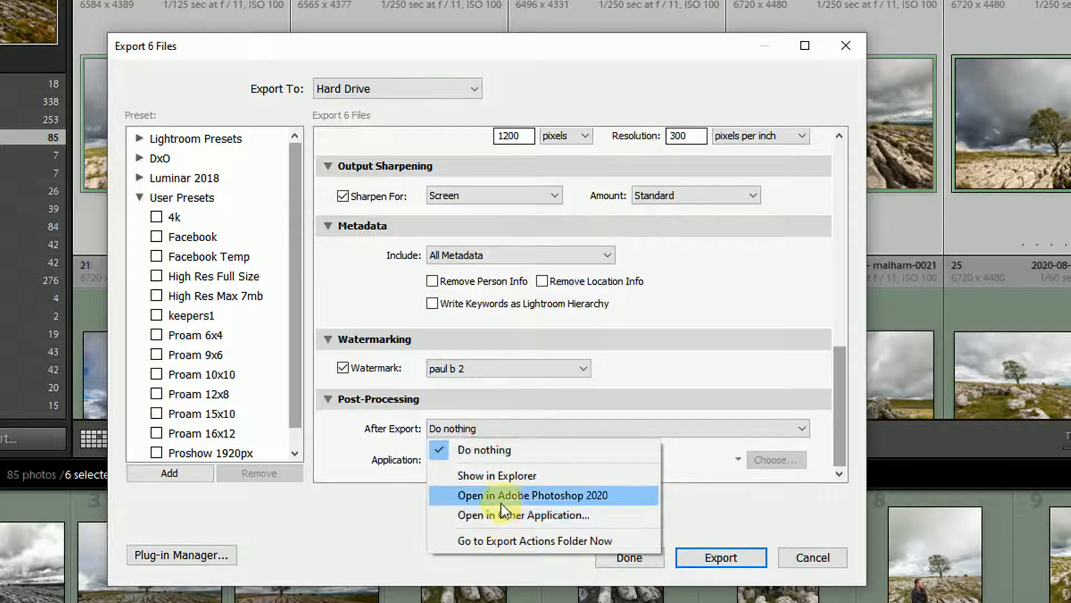
pyautogui.click(693, 475)
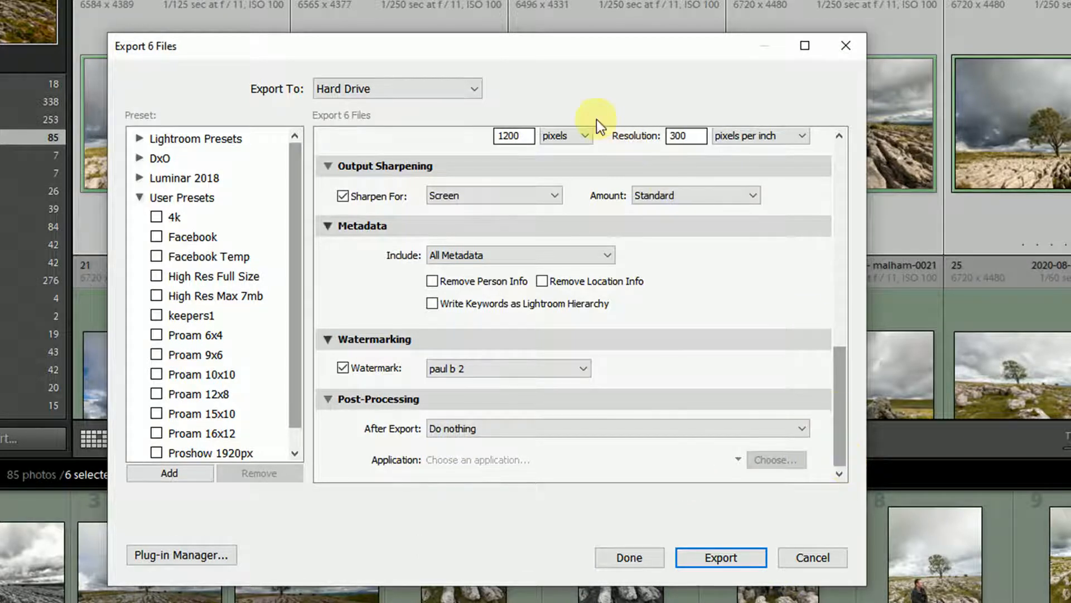
pyautogui.scroll(10, 645, 333)
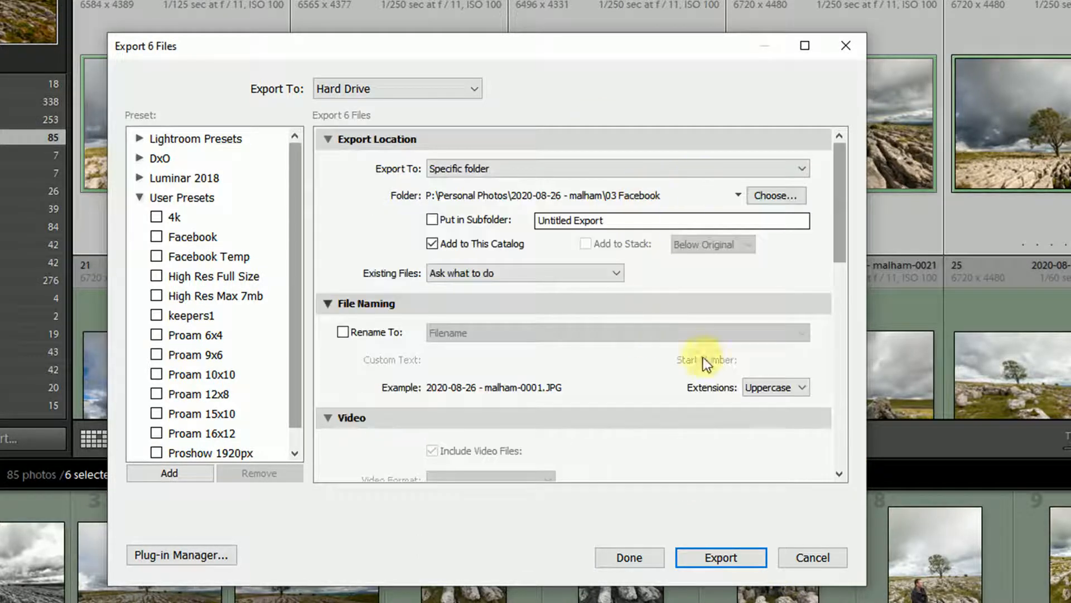
pyautogui.scroll(-8, 726, 346)
pyautogui.scroll(-4, 749, 335)
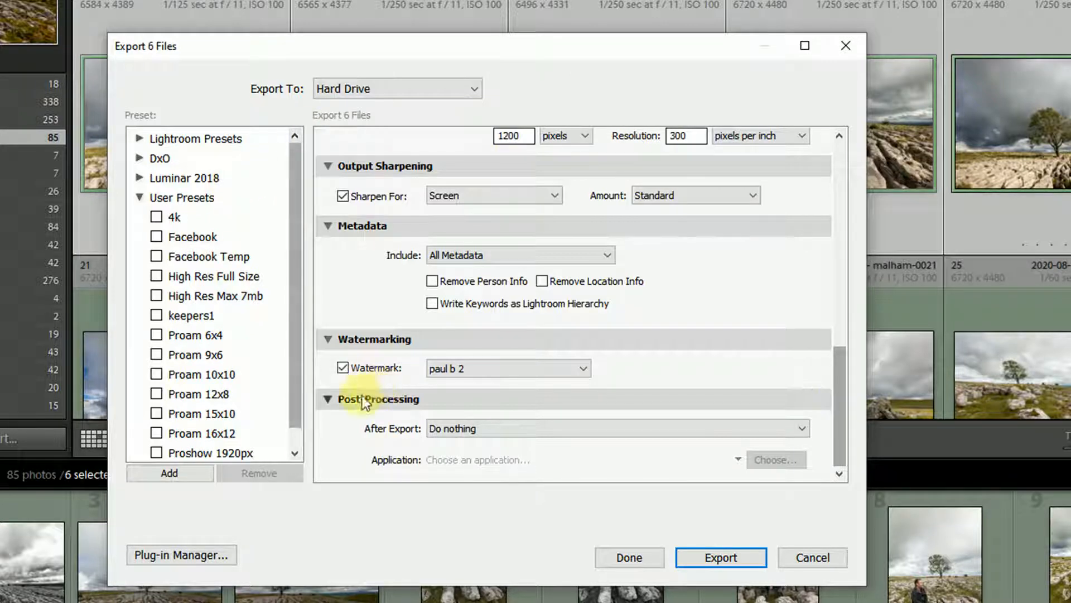
# Step: Save the current export settings as a new user preset named Facebook BCC
pyautogui.click(157, 473)
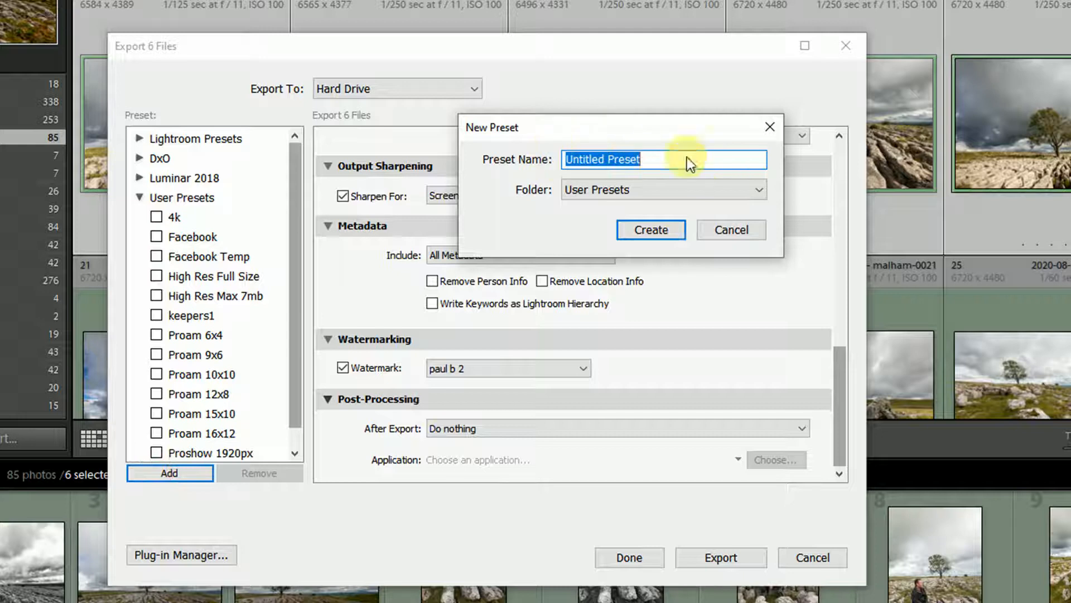
pyautogui.write('Fa')
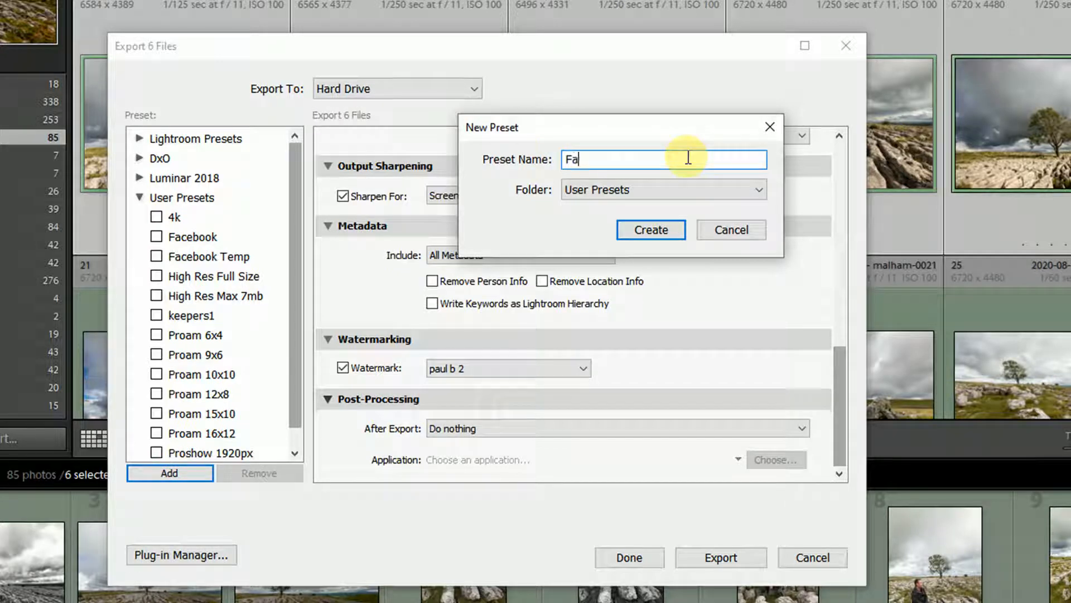
pyautogui.write('cebook BCC')
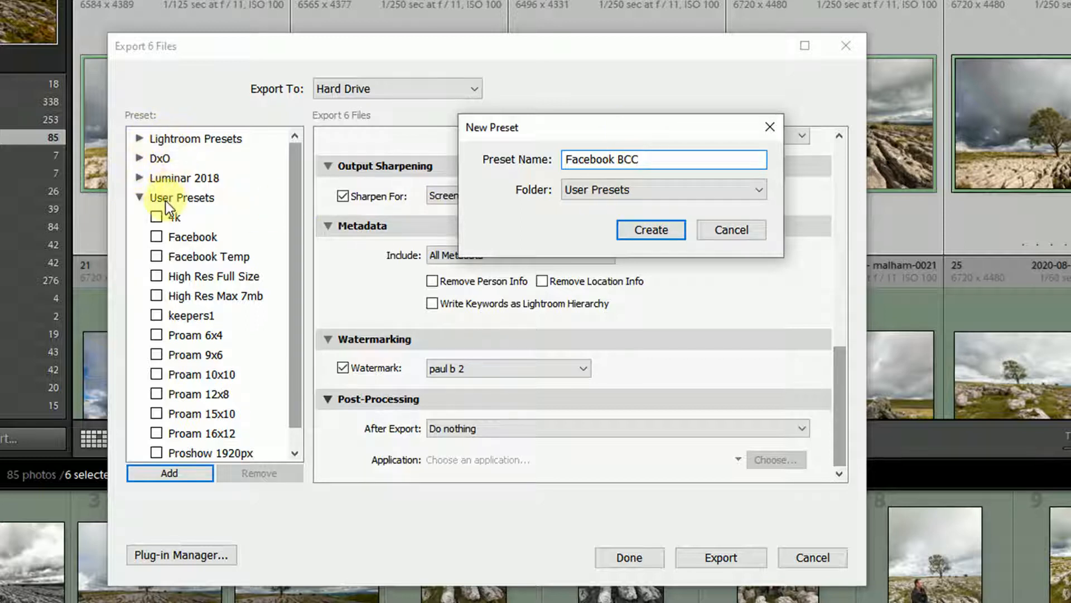
pyautogui.click(651, 230)
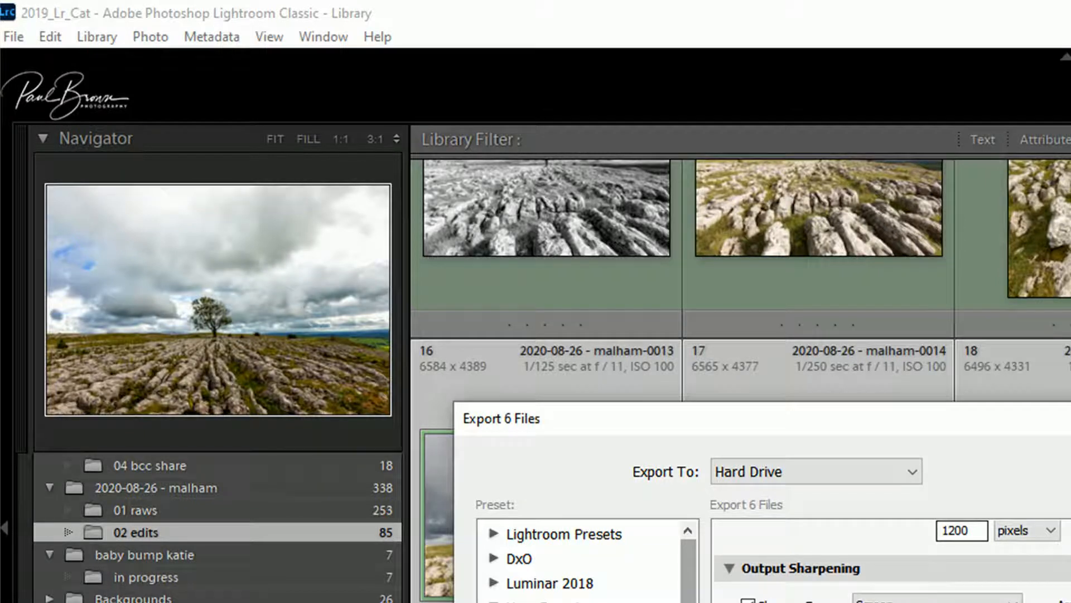
# Step: Run the export and view the first exported image in the 03 Facebook folder
pyautogui.press('Return')
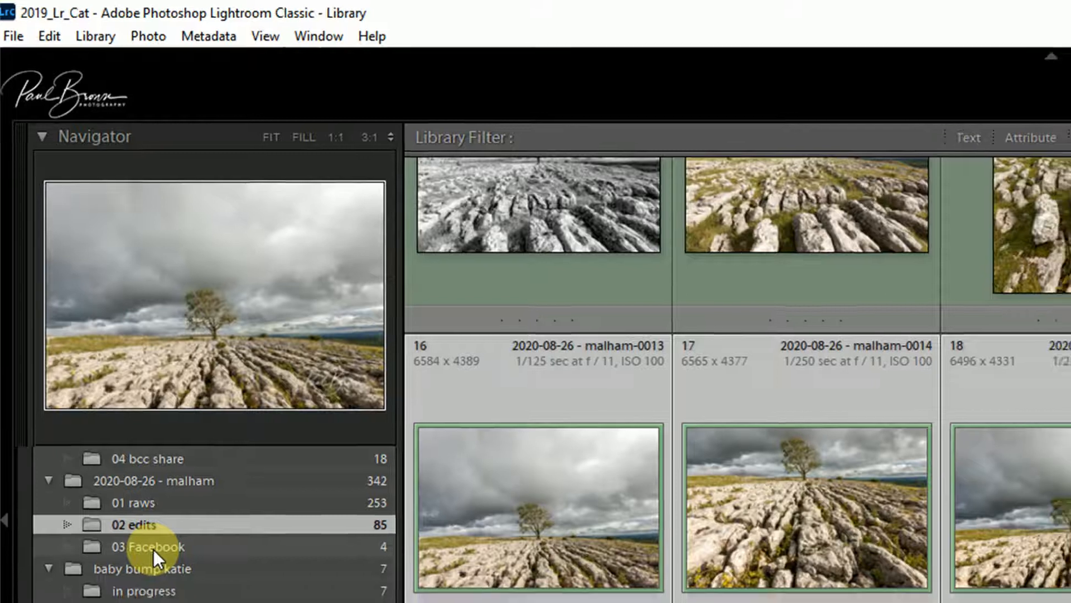
pyautogui.click(154, 555)
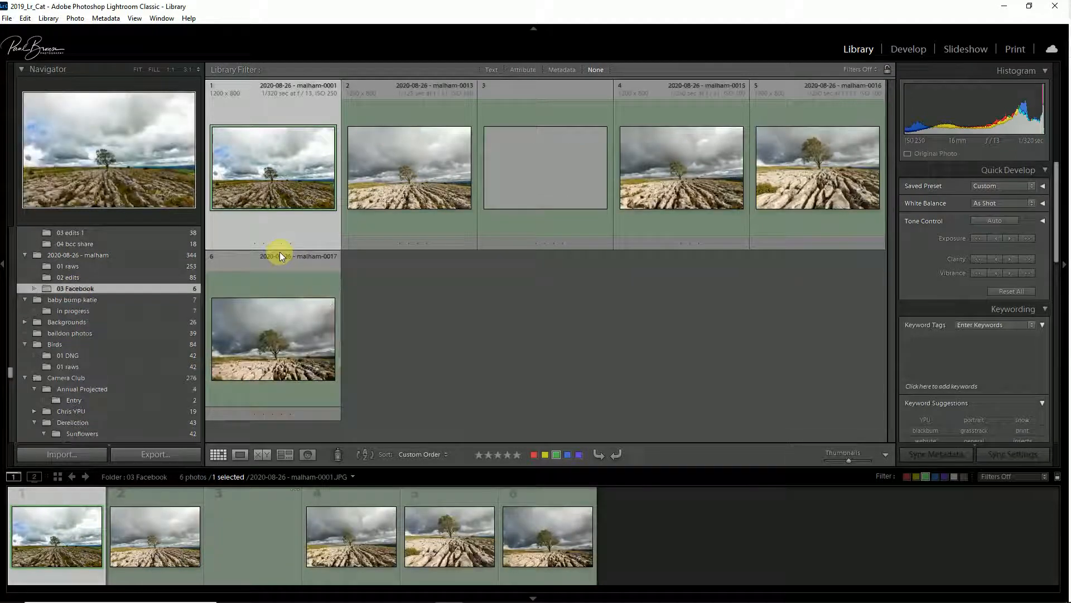
pyautogui.doubleClick(301, 170)
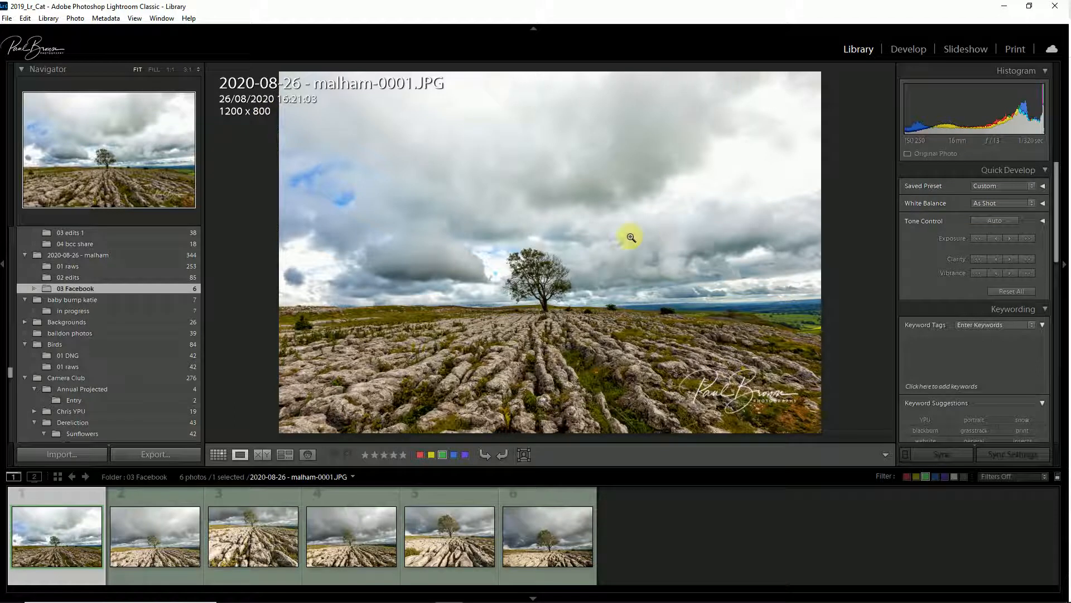
# Step: Return to the 02 edits folder grid and select six more Malham photos
pyautogui.click(69, 277)
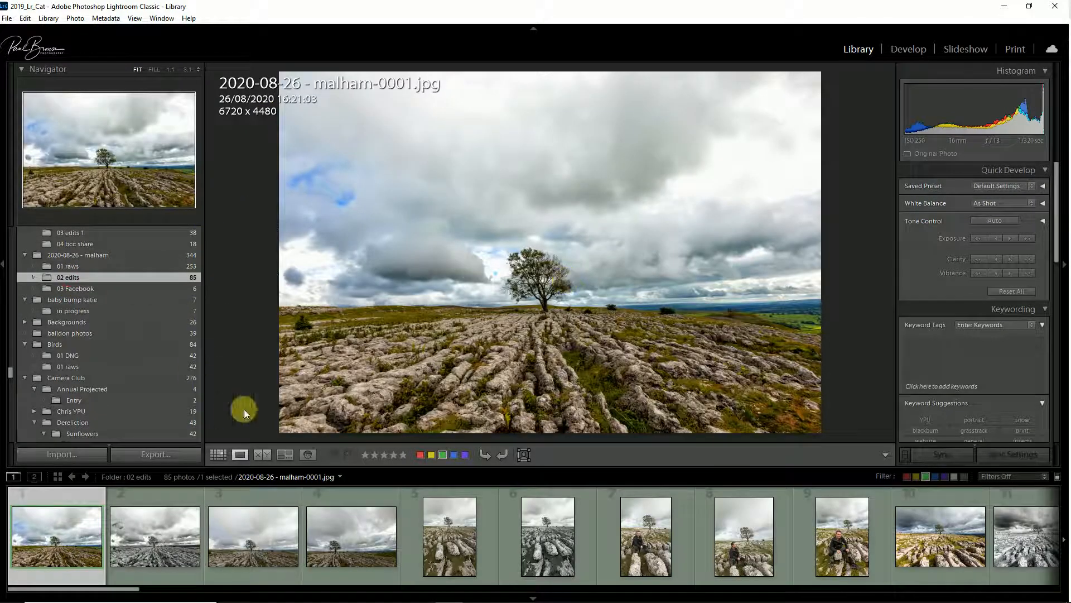
pyautogui.click(218, 454)
pyautogui.scroll(-3, 517, 337)
pyautogui.scroll(-5, 515, 339)
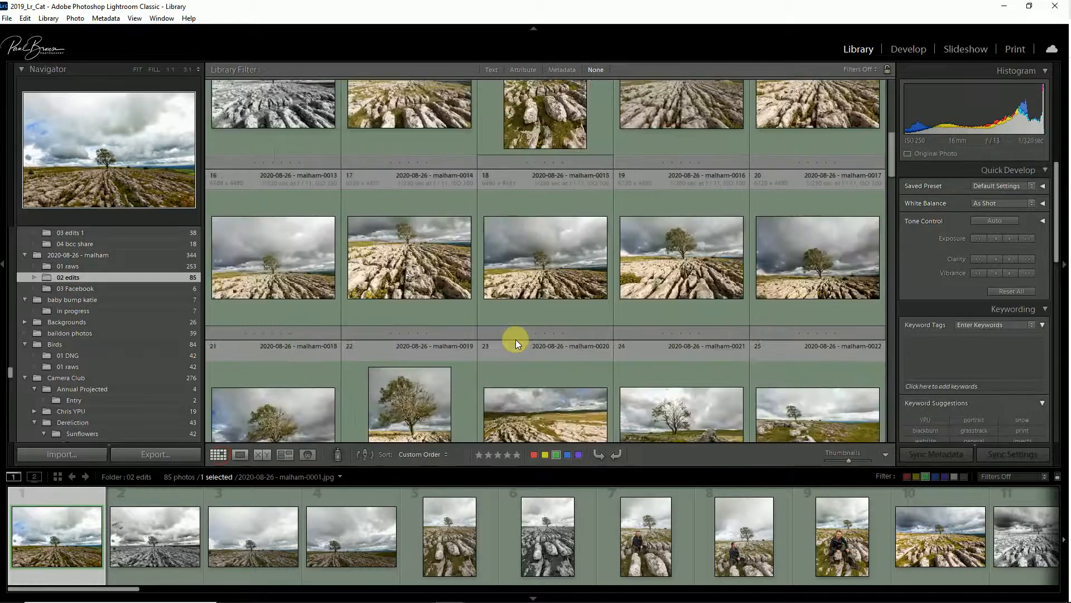
pyautogui.scroll(2, 515, 339)
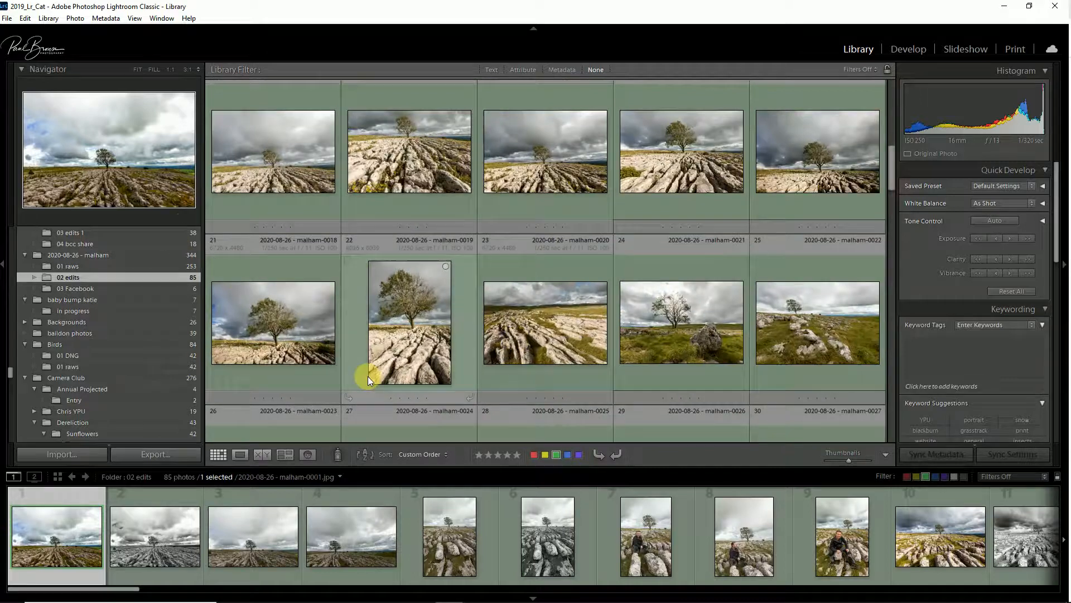
pyautogui.click(336, 361)
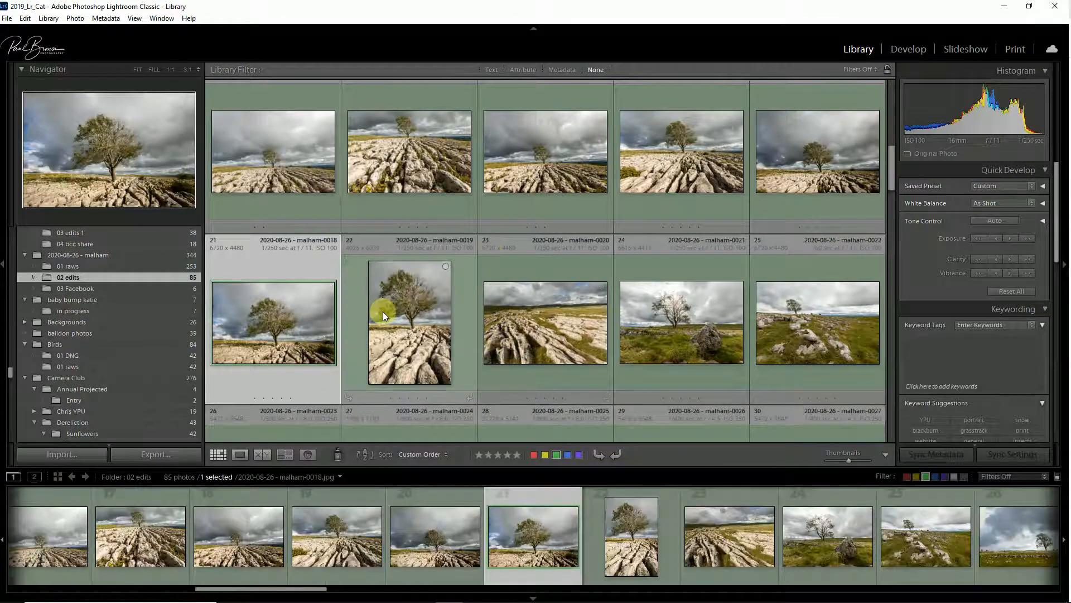
pyautogui.keyDown('ctrl'); pyautogui.click(383, 311); pyautogui.keyUp('ctrl')
pyautogui.keyDown('ctrl'); pyautogui.click(604, 340); pyautogui.keyUp('ctrl')
pyautogui.keyDown('ctrl'); pyautogui.click(725, 344); pyautogui.keyUp('ctrl')
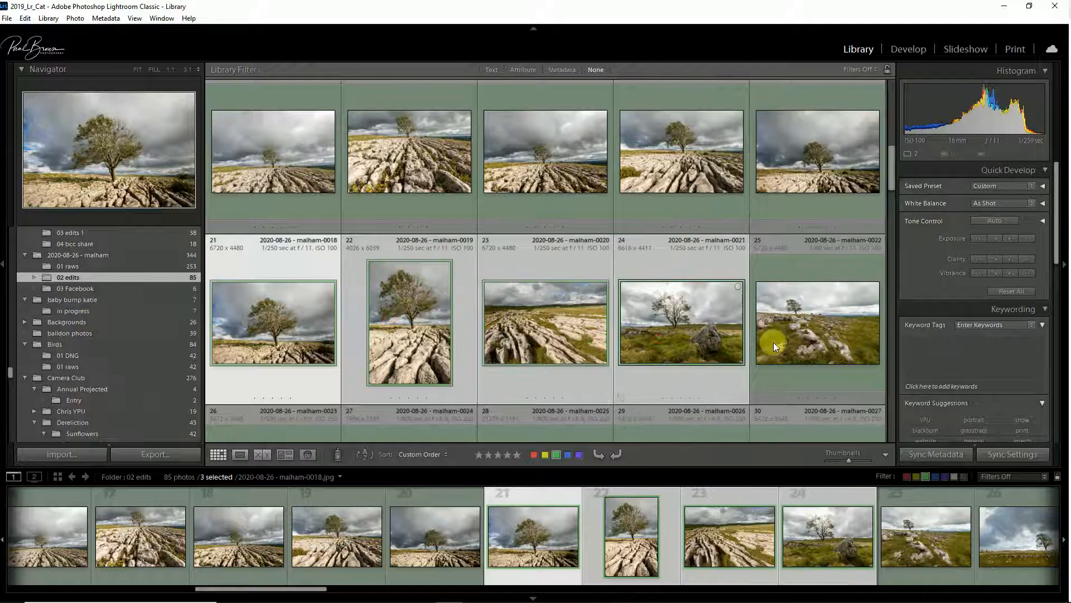
pyautogui.keyDown('ctrl'); pyautogui.click(789, 334); pyautogui.keyUp('ctrl')
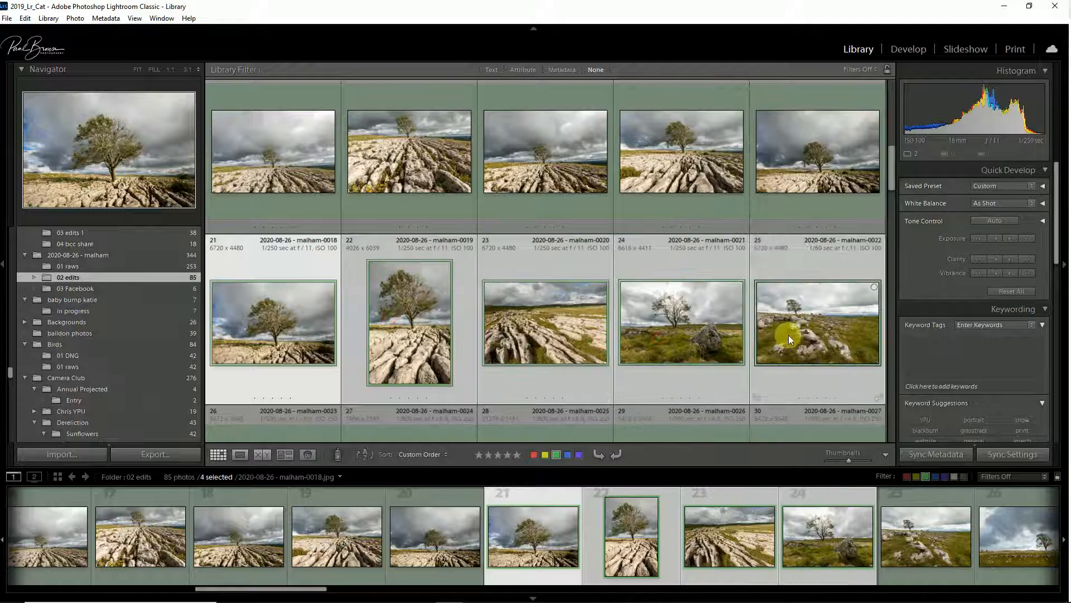
pyautogui.keyDown('ctrl'); pyautogui.click(705, 168); pyautogui.keyUp('ctrl')
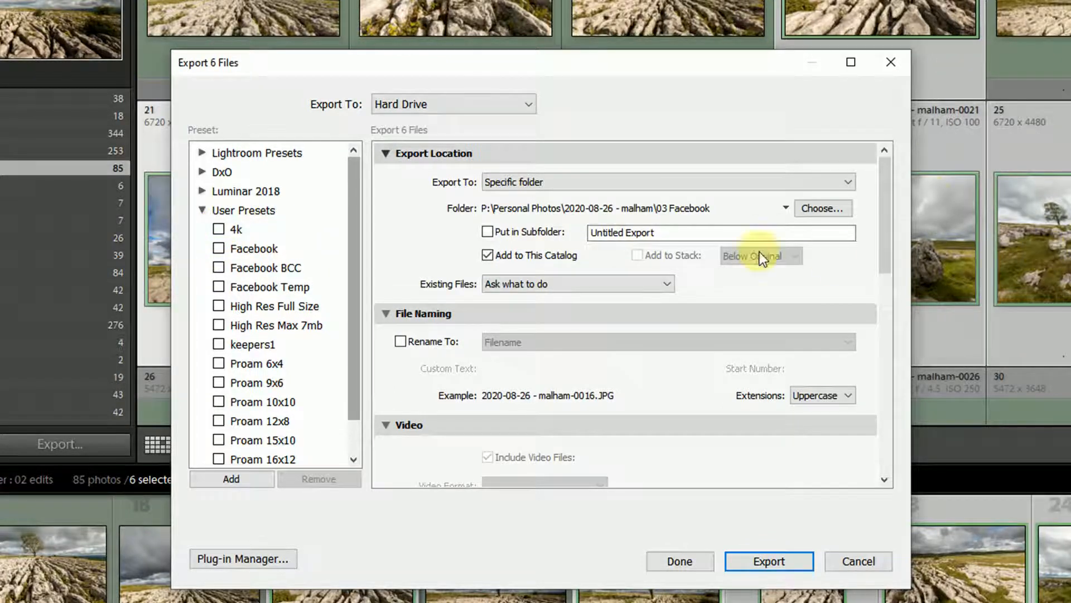
# Step: Tick the Facebook Temp and Proam 6x4 user presets and start a batch export of the six selected photos
pyautogui.click(250, 271)
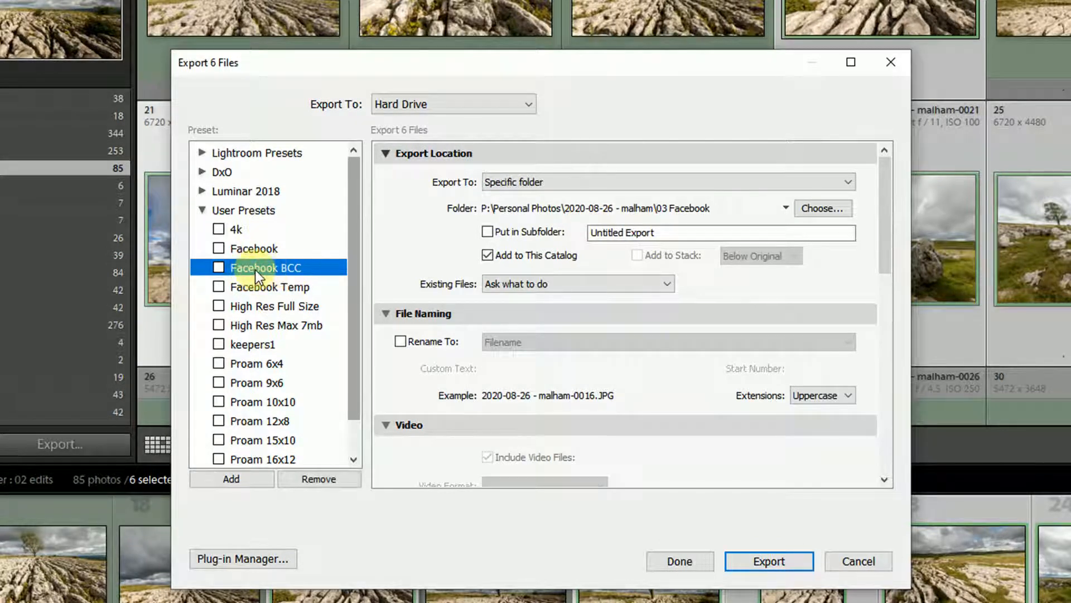
pyautogui.click(256, 247)
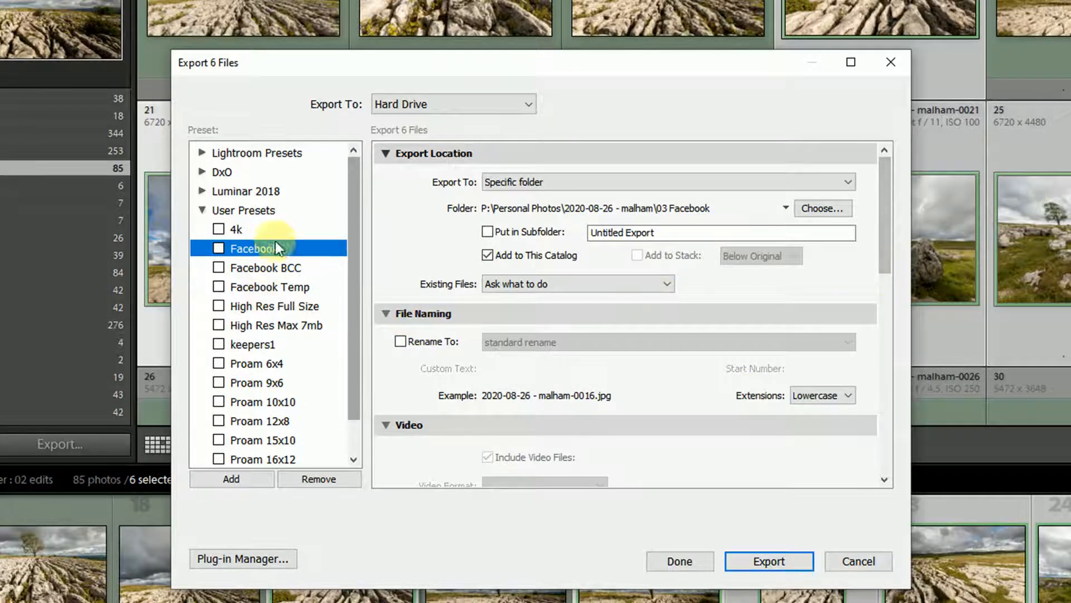
pyautogui.click(219, 286)
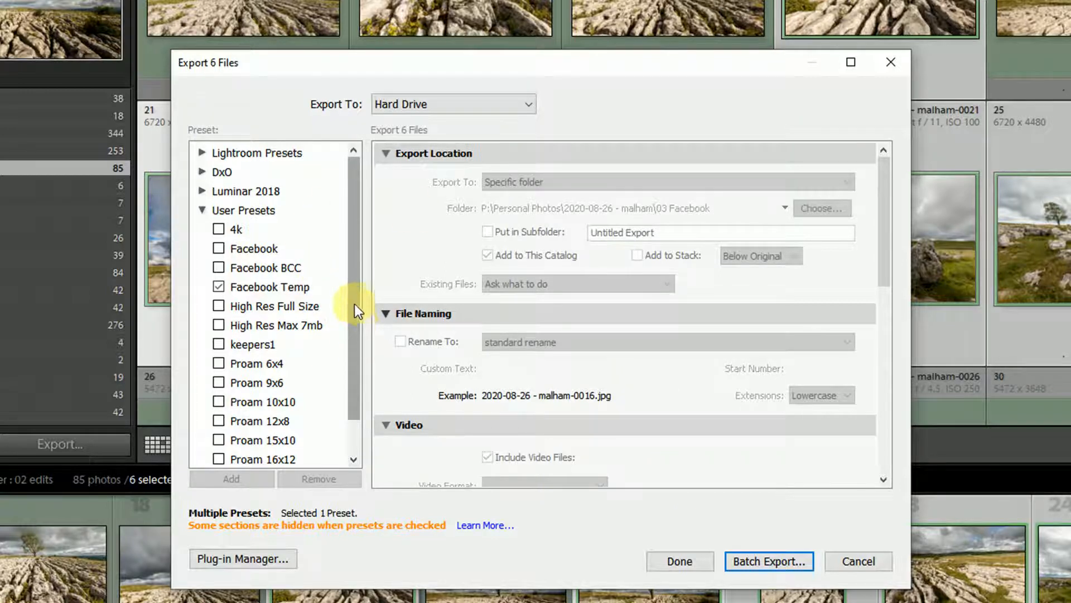
pyautogui.click(219, 362)
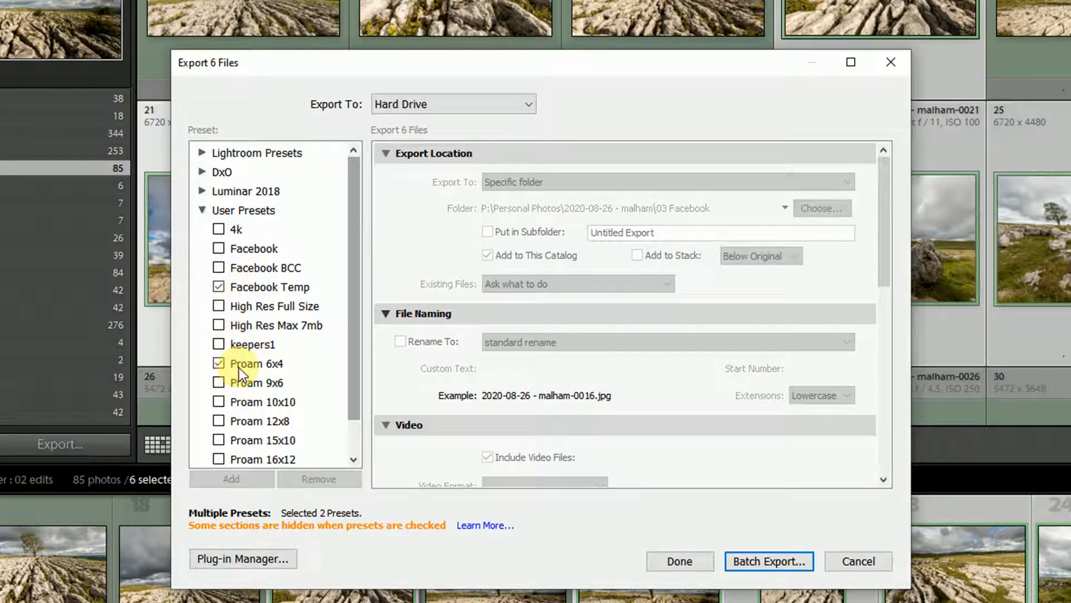
pyautogui.click(768, 561)
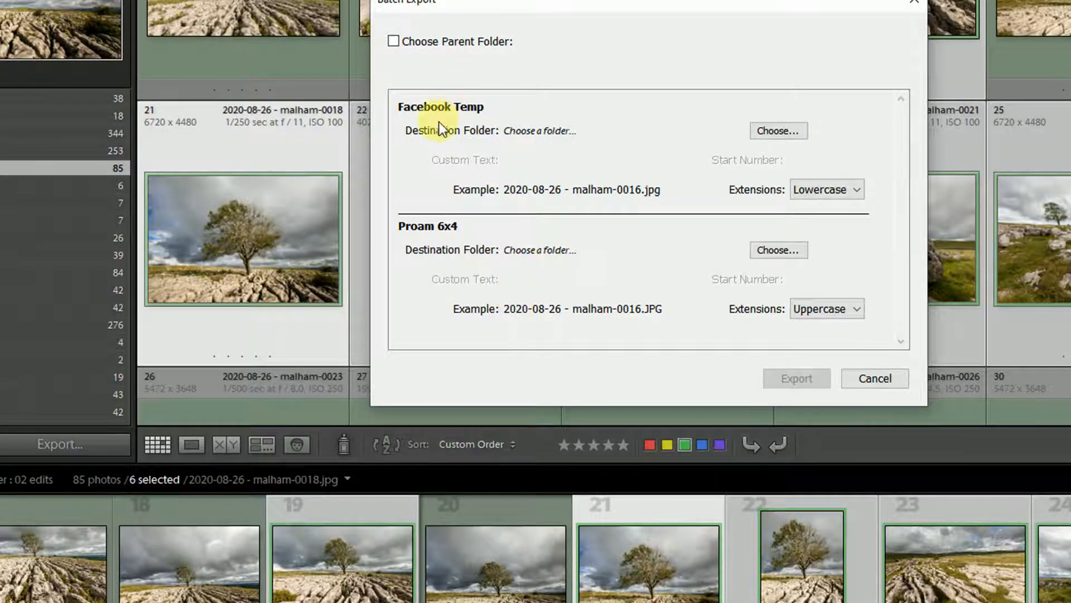
# Step: Set the Facebook Temp destination folder to 03 Facebook inside Personal Photos\2020-08-26 - malham
pyautogui.click(772, 132)
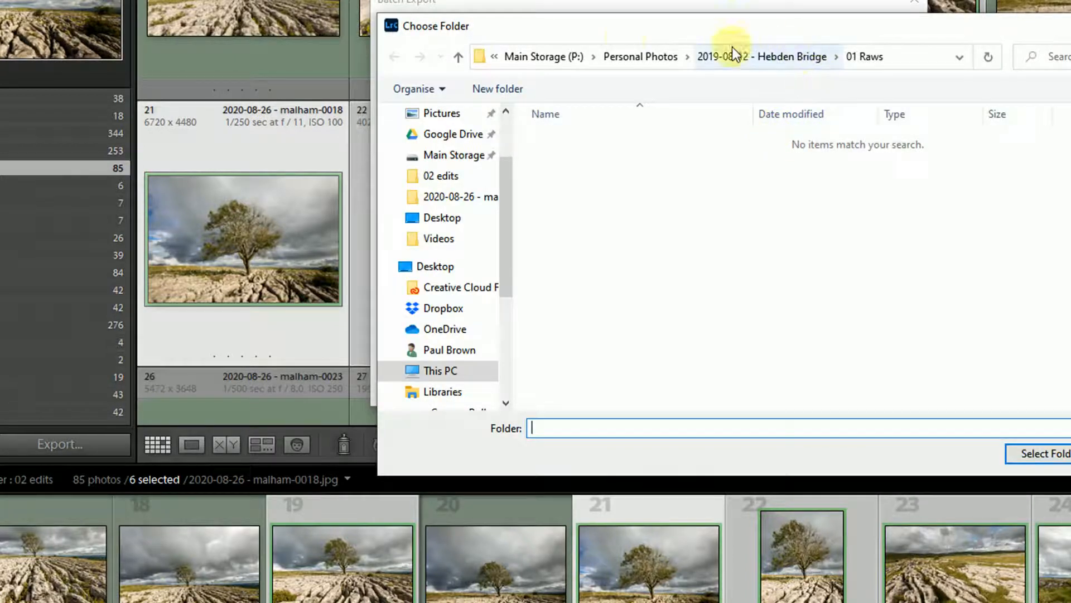
pyautogui.click(642, 57)
pyautogui.scroll(-3, 918, 303)
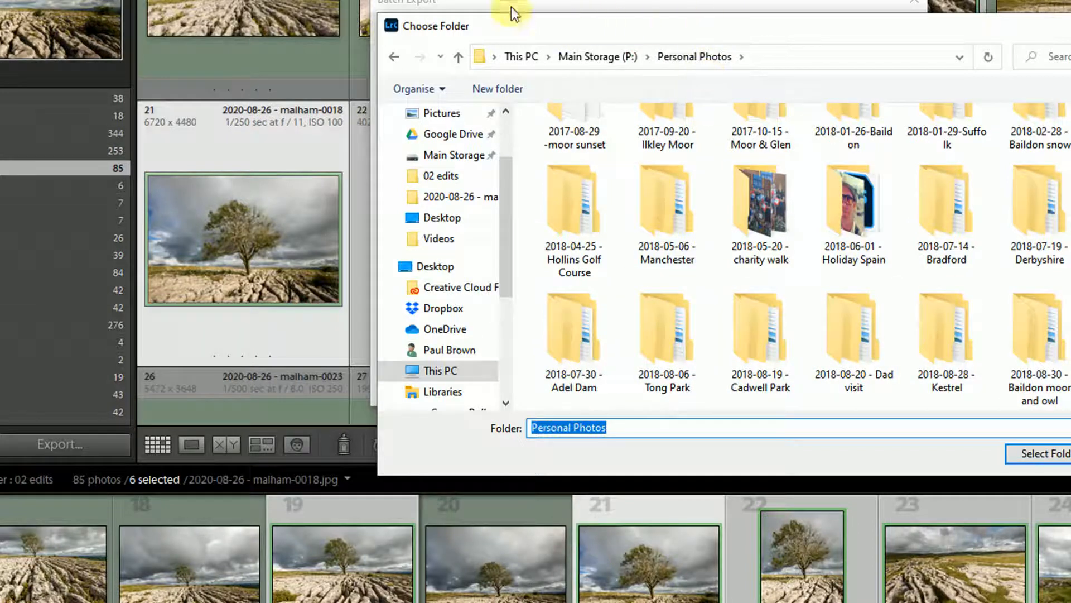
pyautogui.scroll(-2, 967, 324)
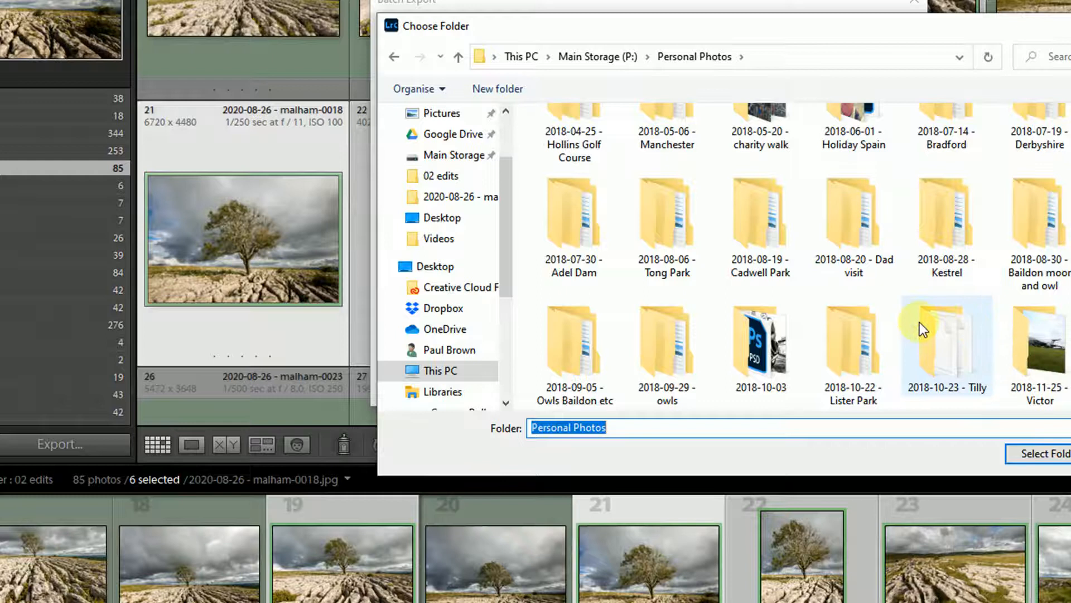
pyautogui.scroll(-2, 920, 322)
pyautogui.scroll(-2, 973, 320)
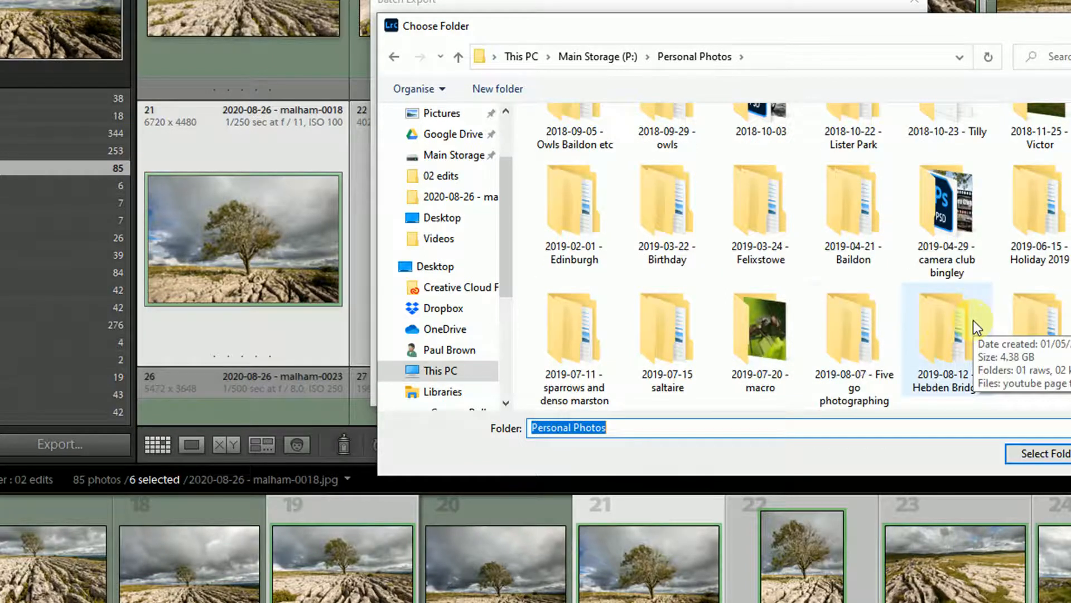
pyautogui.scroll(-6, 953, 325)
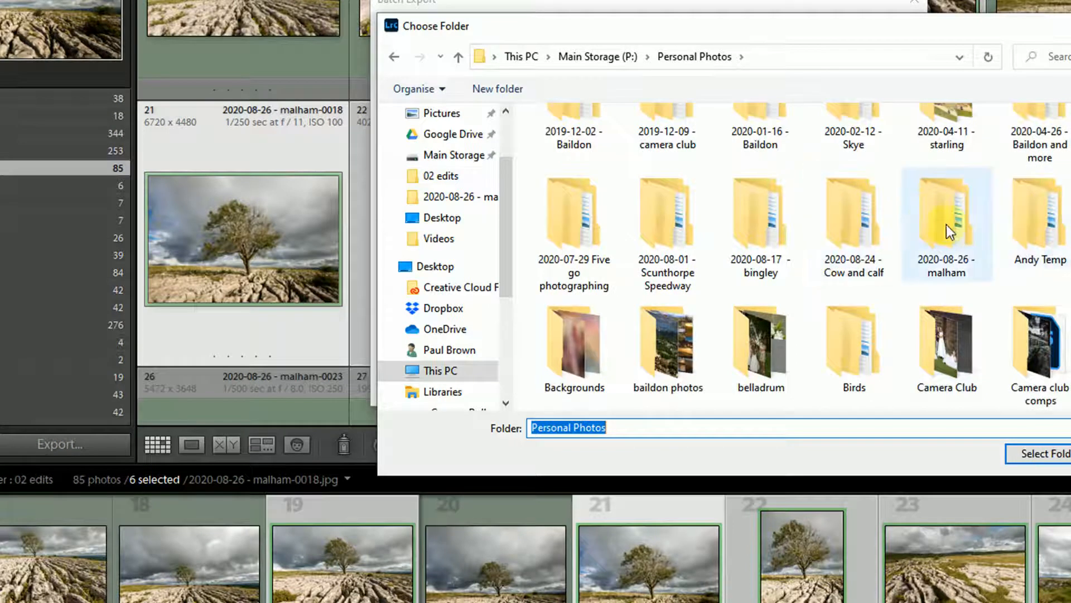
pyautogui.doubleClick(932, 222)
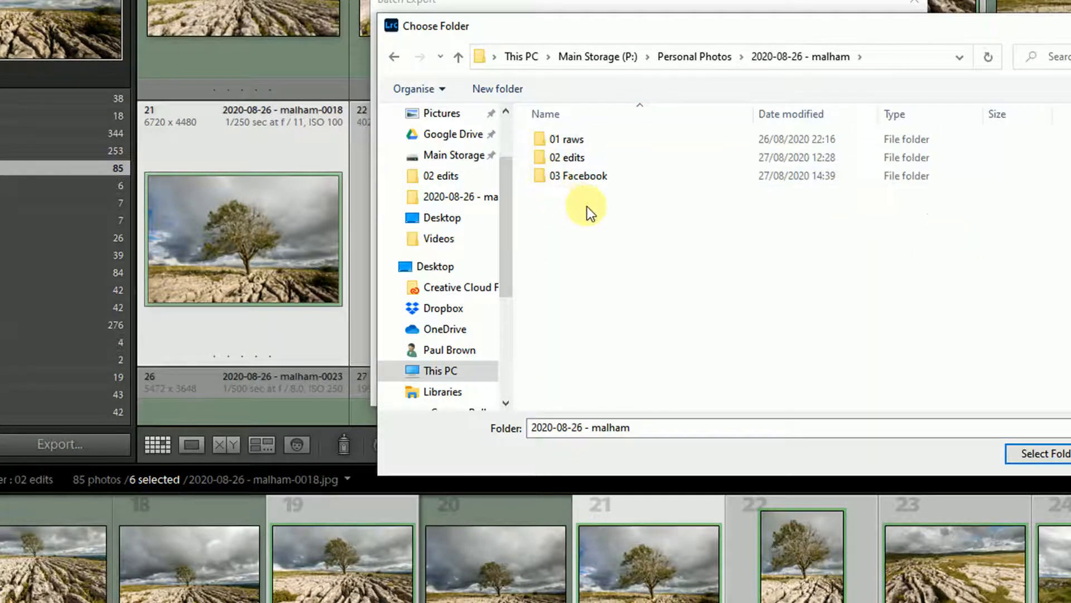
pyautogui.click(562, 178)
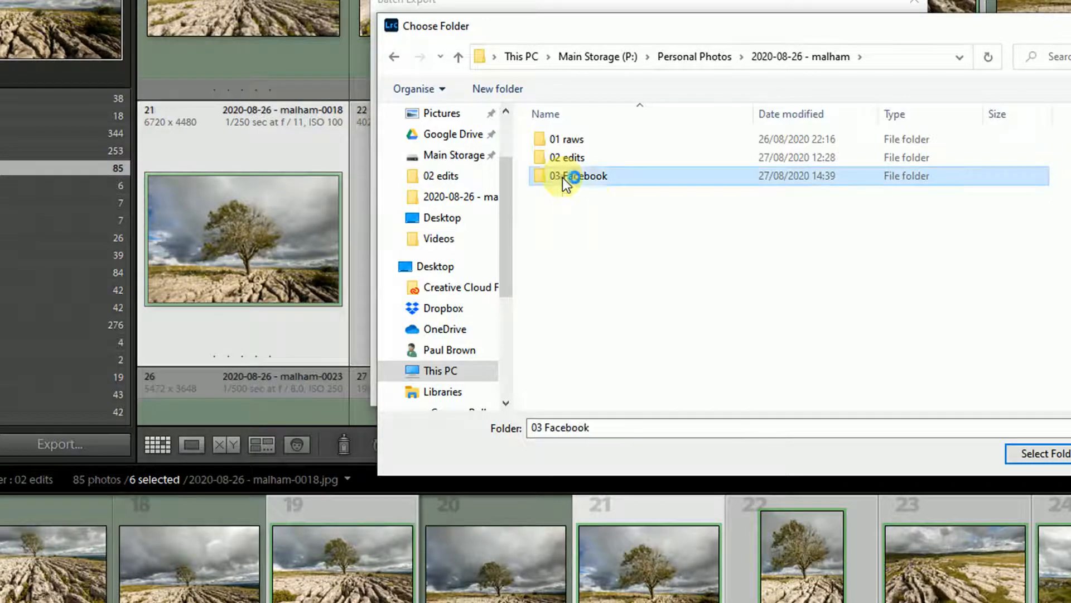
pyautogui.click(1051, 453)
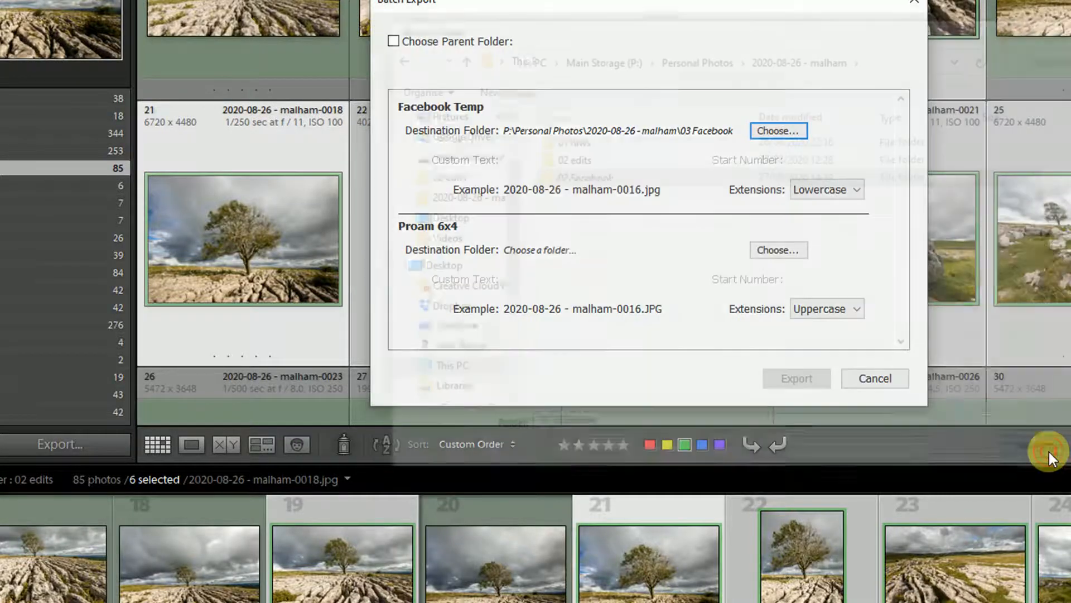
# Step: For Proam 6x4, create a new folder named 04 6x4 print inside 2020-08-26 - malham
pyautogui.click(768, 257)
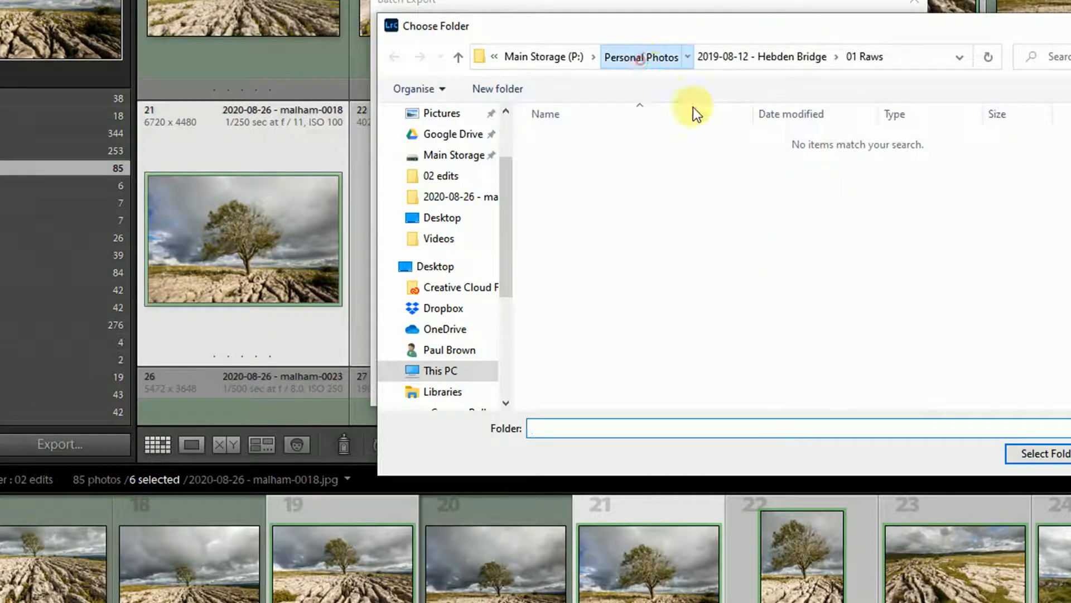
pyautogui.click(647, 58)
pyautogui.scroll(-2, 963, 295)
pyautogui.scroll(-2, 955, 287)
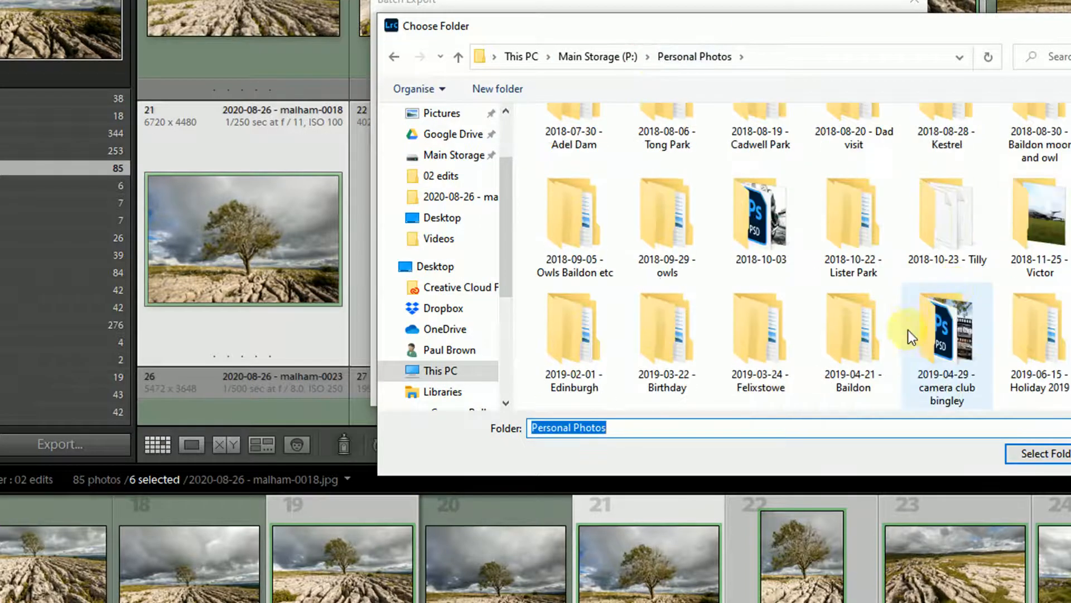
pyautogui.scroll(-2, 975, 330)
pyautogui.scroll(-1, 916, 330)
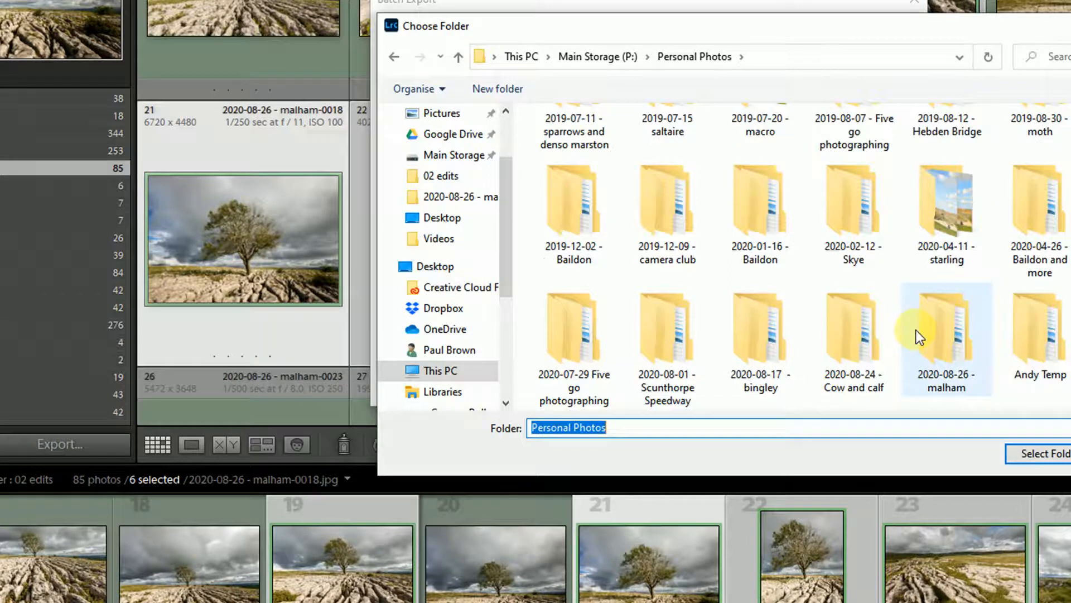
pyautogui.click(948, 340)
pyautogui.doubleClick(949, 338)
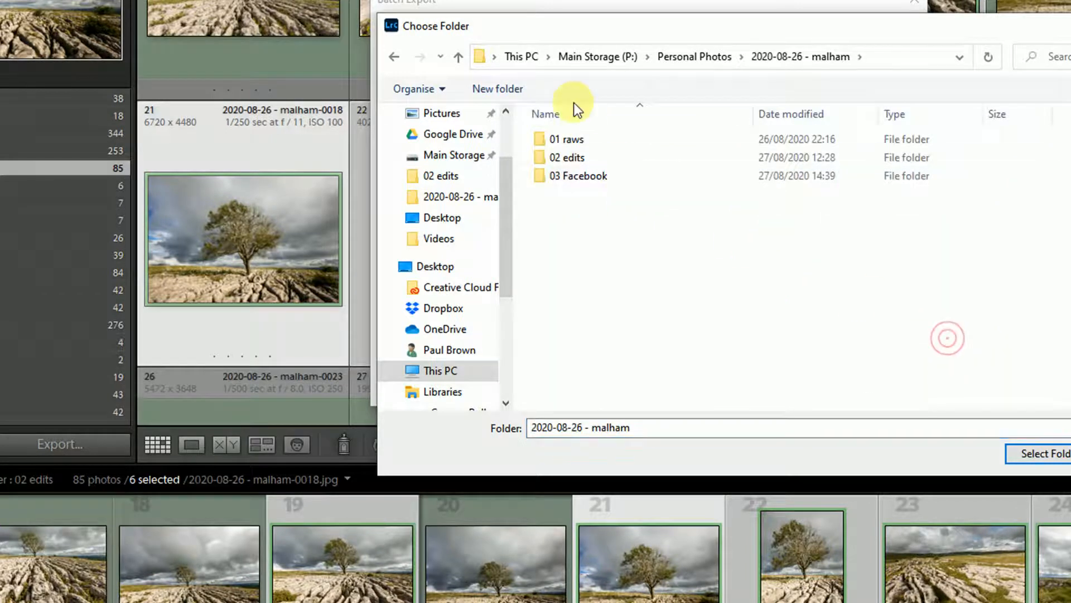
pyautogui.click(498, 91)
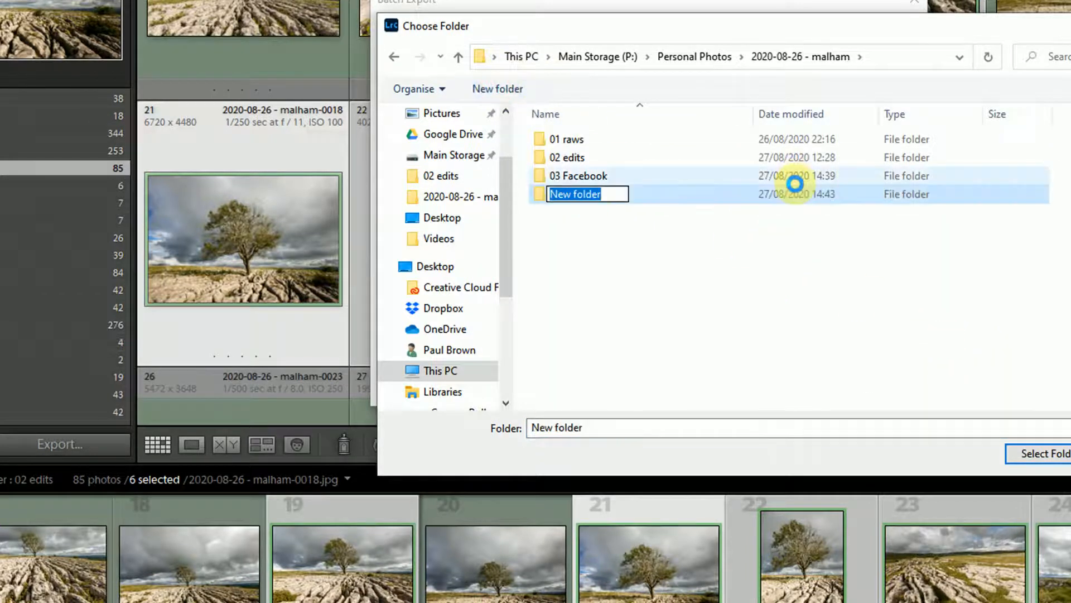
pyautogui.write('04')
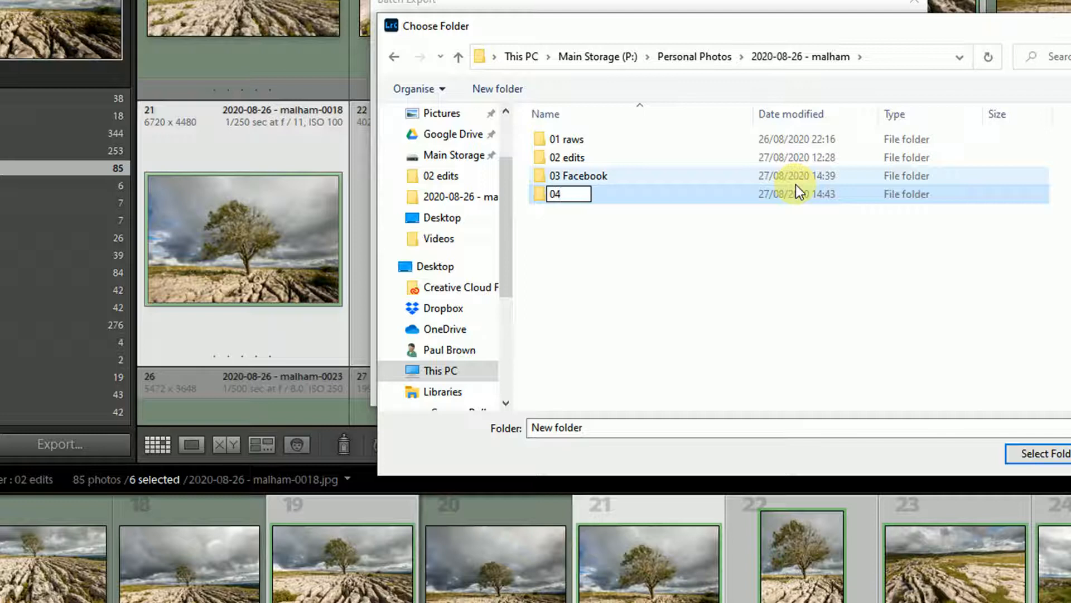
pyautogui.write(' 6x4 print')
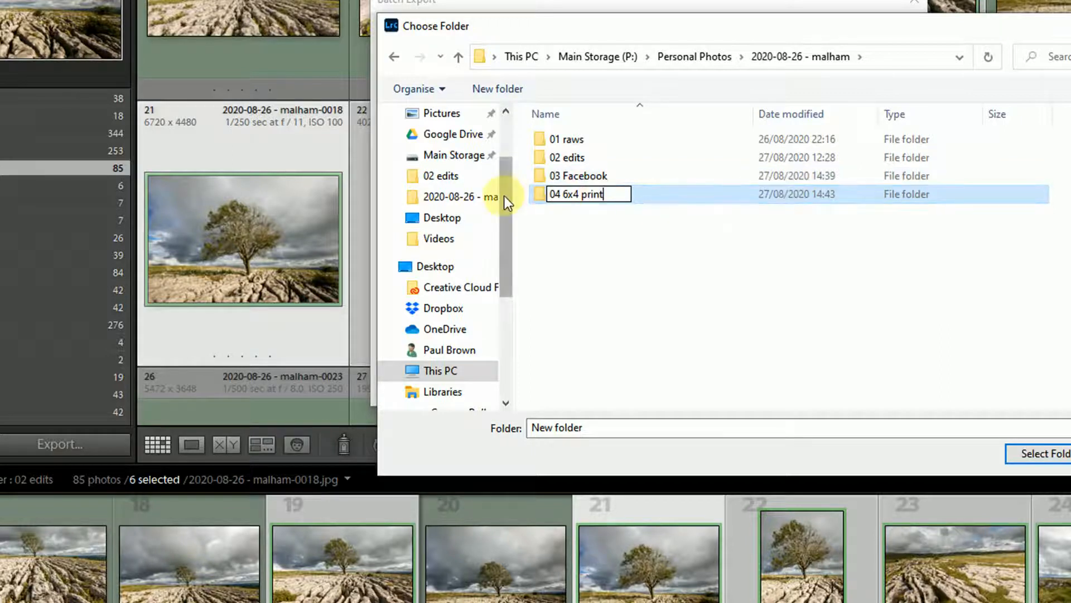
# Step: Set 04 6x4 print as the Proam 6x4 destination folder and run the batch export
pyautogui.click(535, 195)
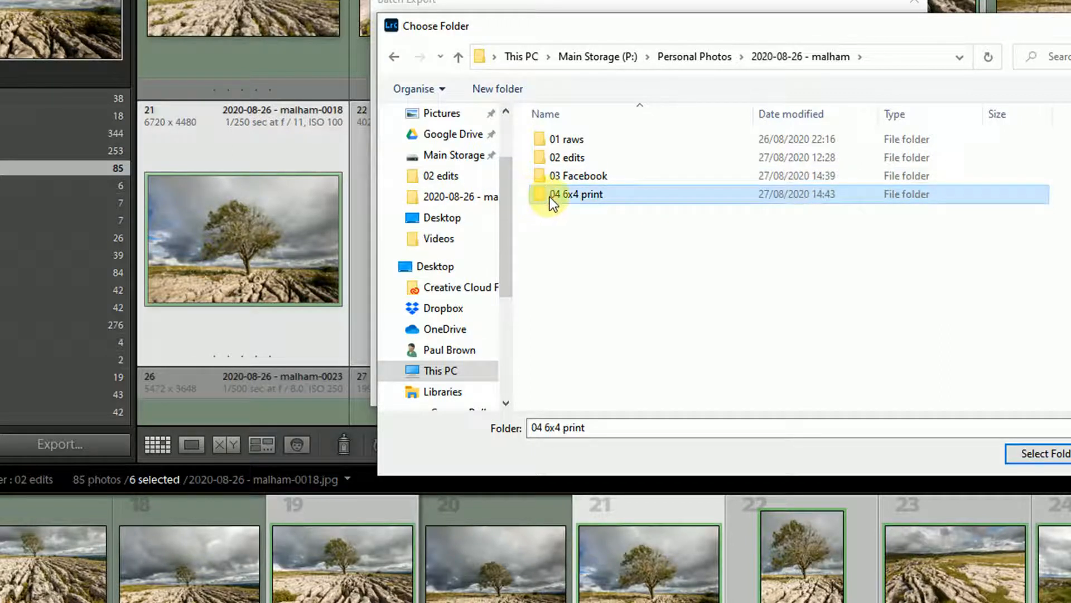
pyautogui.doubleClick(603, 198)
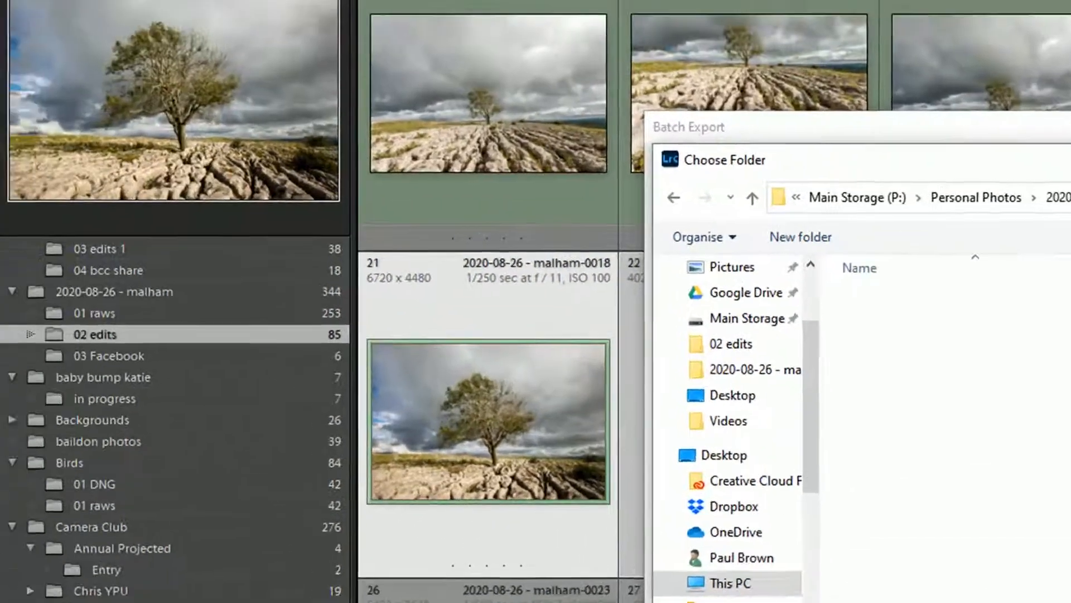
pyautogui.click(1034, 453)
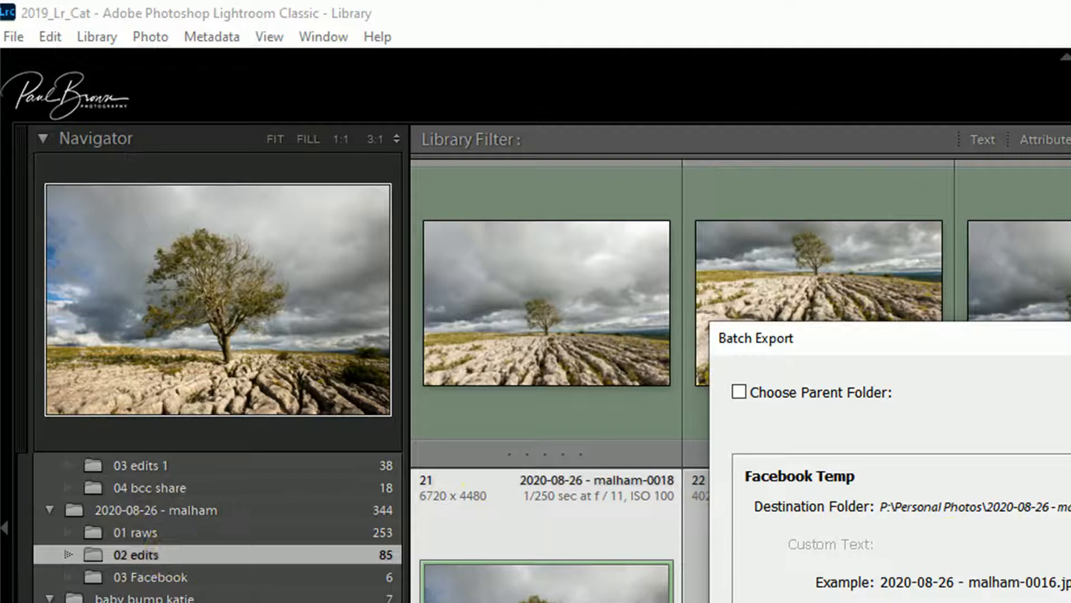
pyautogui.press('Return')
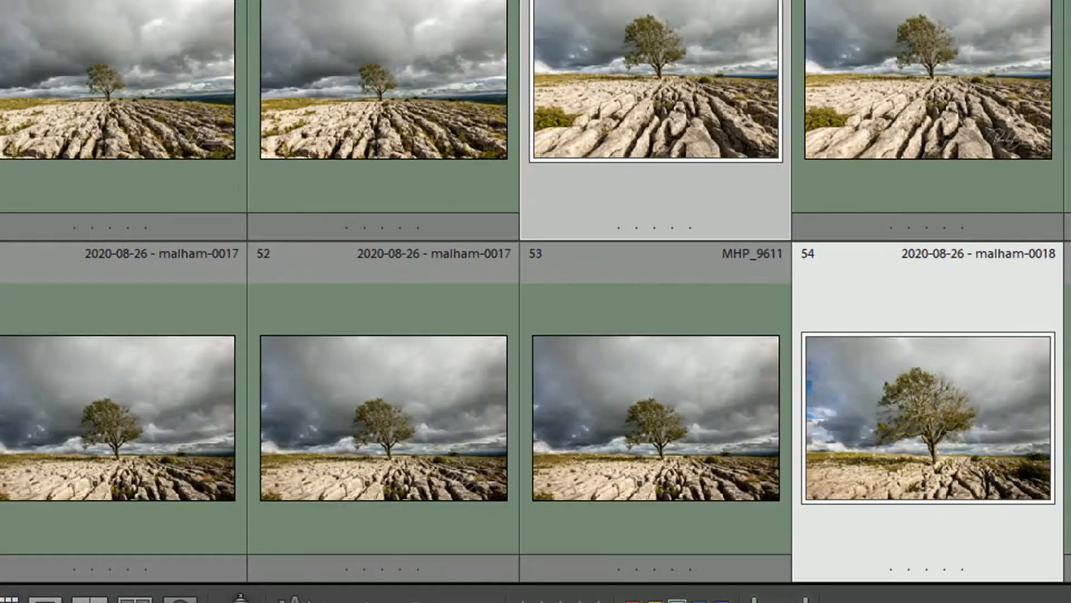
# Step: Synchronize the 2020-08-26 - malham folder to bring the new exports into the catalog
pyautogui.rightClick(71, 255)
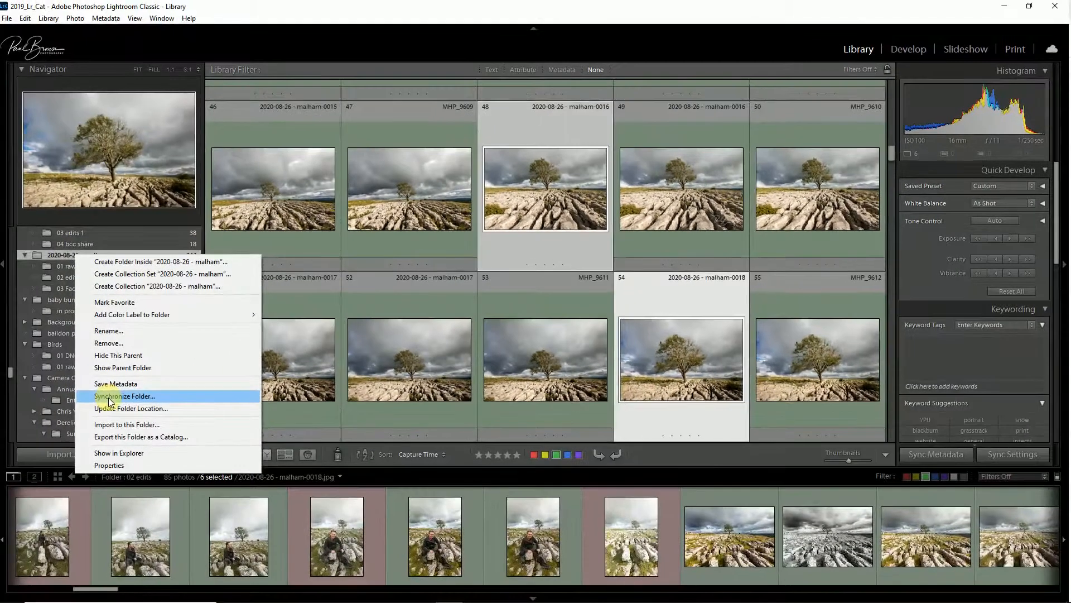
pyautogui.click(109, 397)
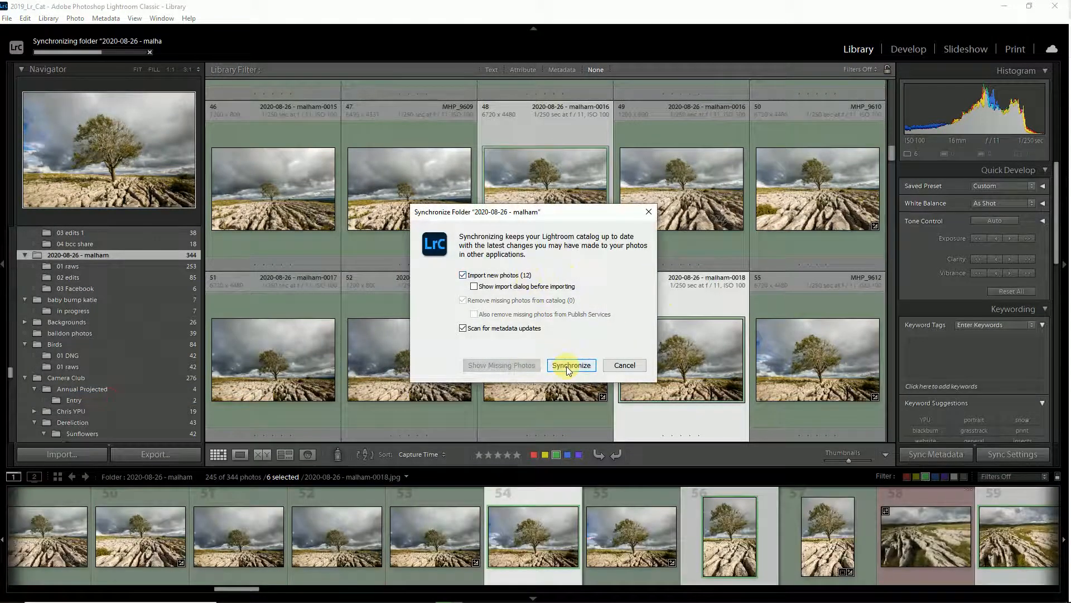
pyautogui.click(569, 366)
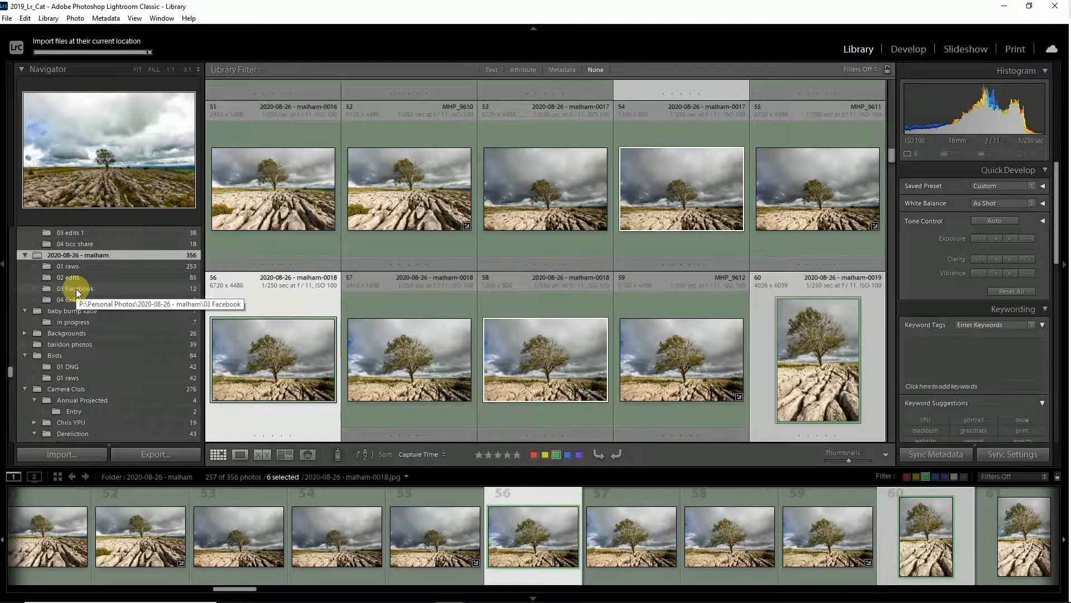
# Step: View the 03 Facebook and 04 6x4 print folders, and open 04 6x4 print in File Explorer
pyautogui.click(76, 290)
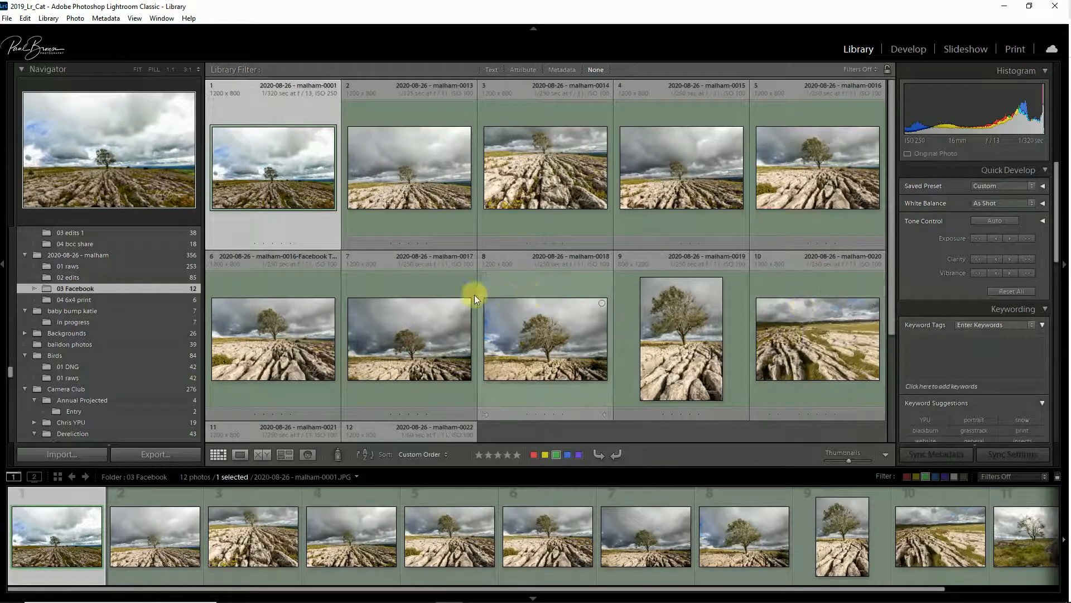
pyautogui.click(71, 300)
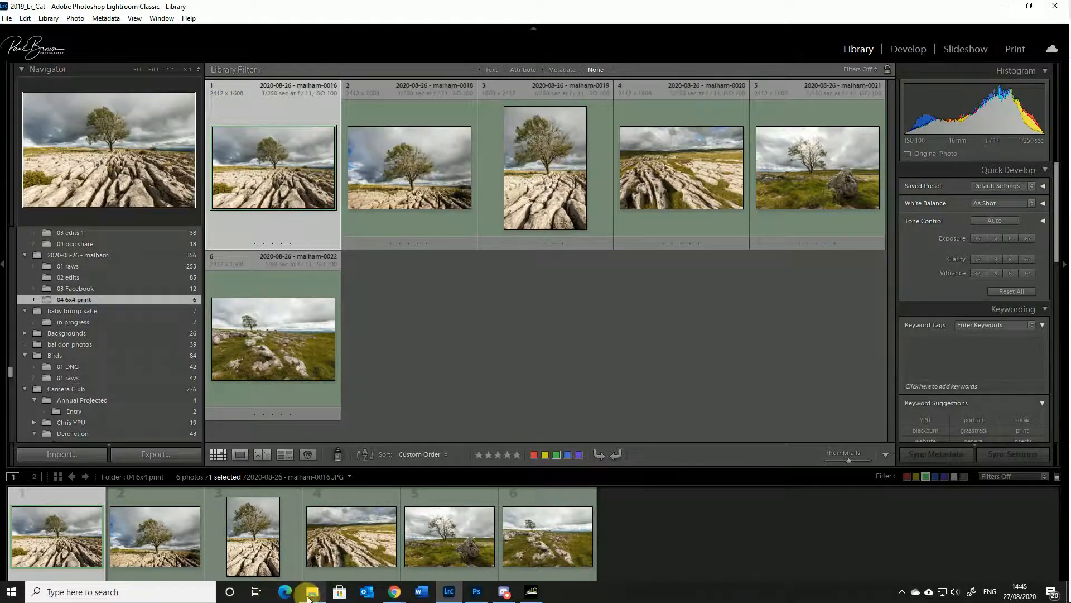
pyautogui.click(312, 591)
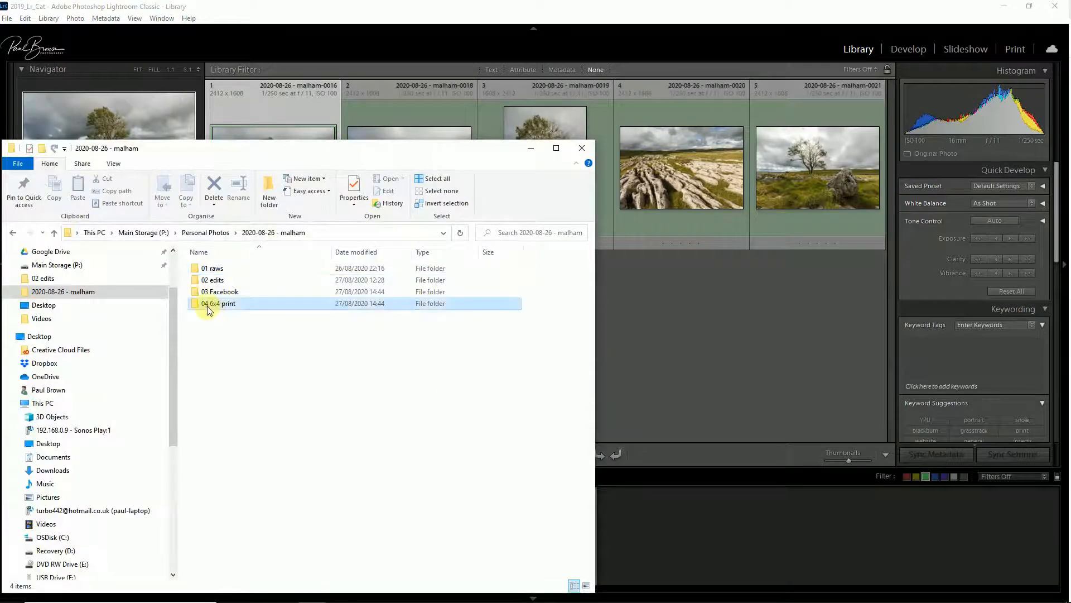
pyautogui.doubleClick(208, 308)
pyautogui.moveTo(283, 158); pyautogui.dragTo(494, 93)
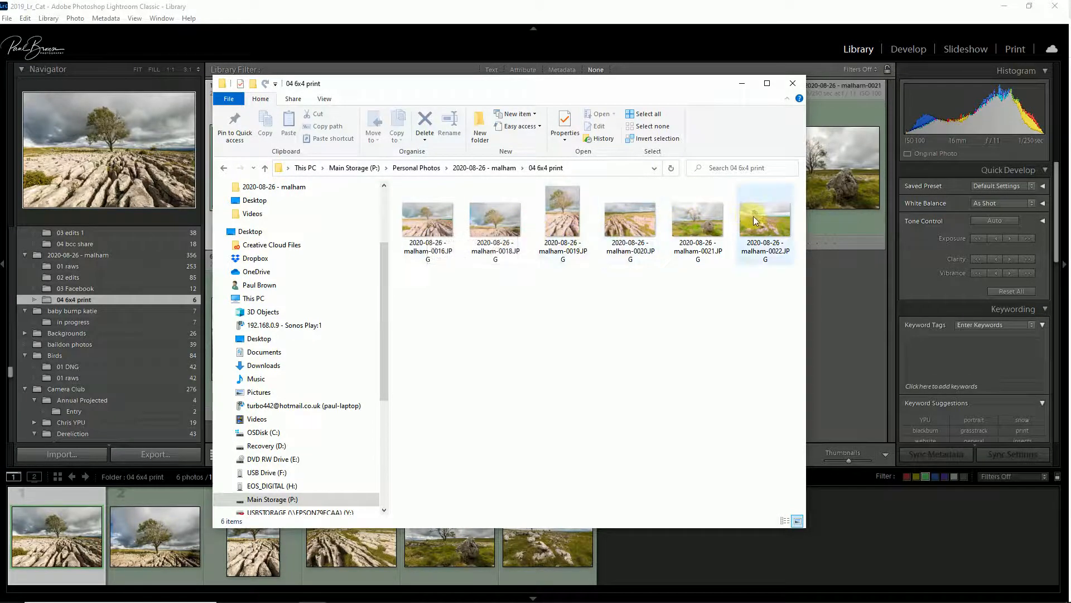
pyautogui.moveTo(753, 218)
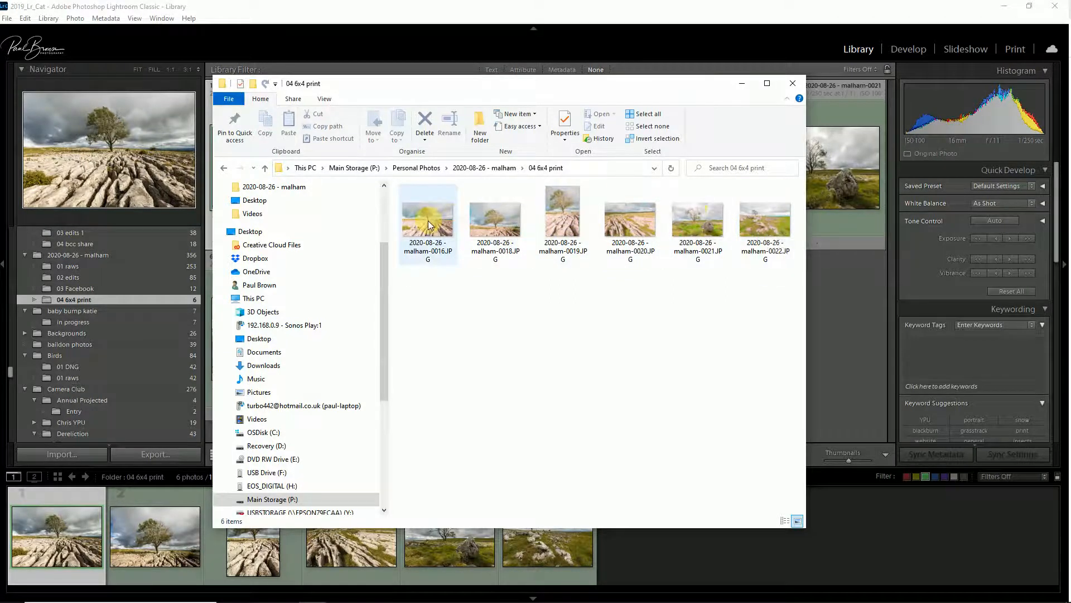
pyautogui.moveTo(428, 220)
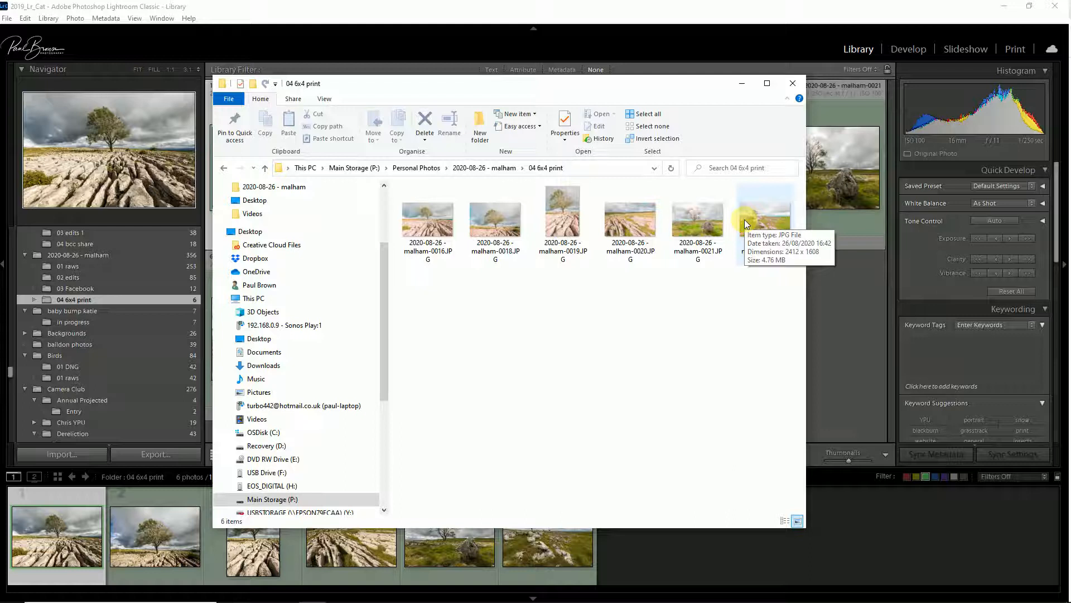
# Step: Open the file properties of the exported 2020-08-26 - malham-0016.JPG and inspect its Details information
pyautogui.click(424, 217)
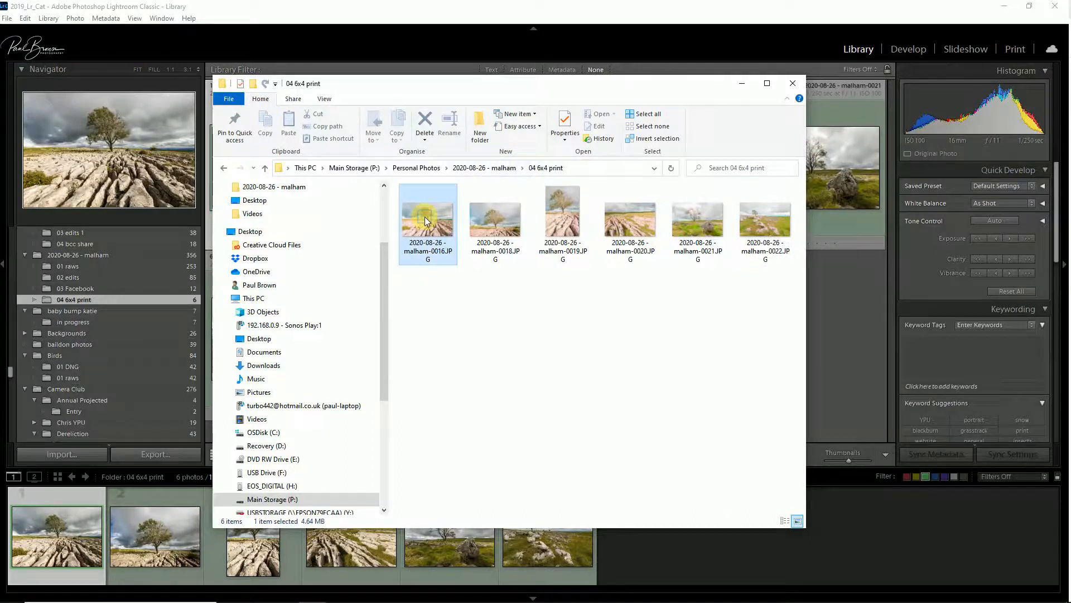
pyautogui.rightClick(424, 217)
pyautogui.click(302, 532)
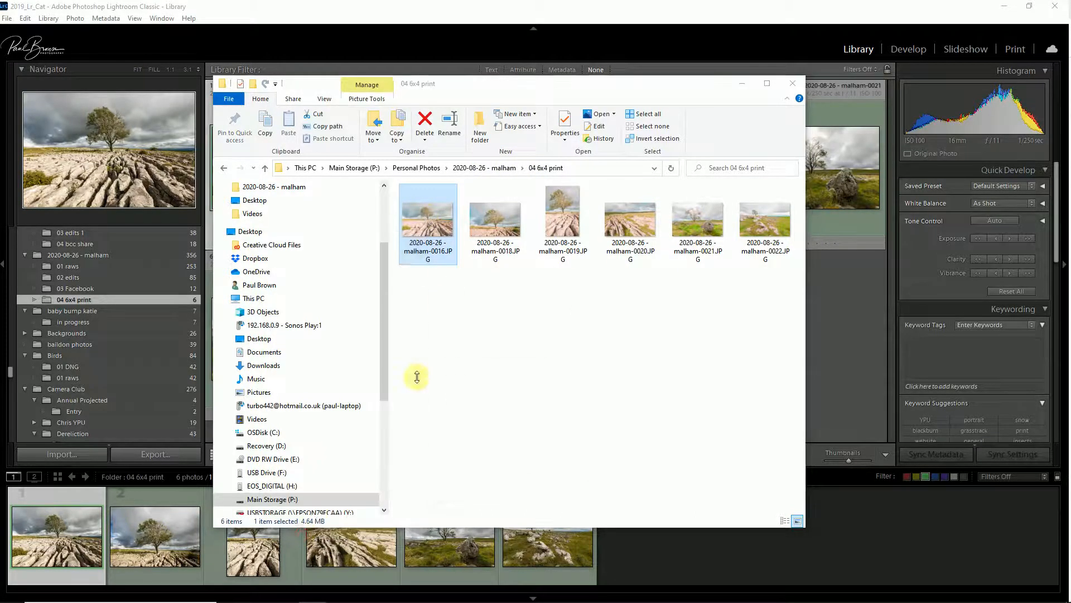
pyautogui.click(501, 245)
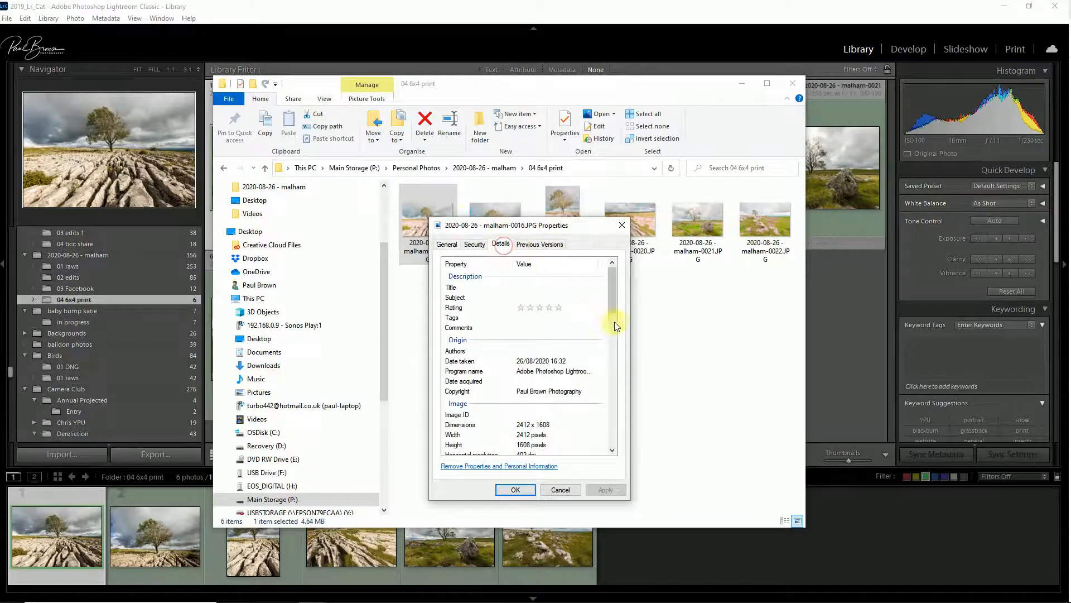
pyautogui.moveTo(614, 299); pyautogui.dragTo(613, 333)
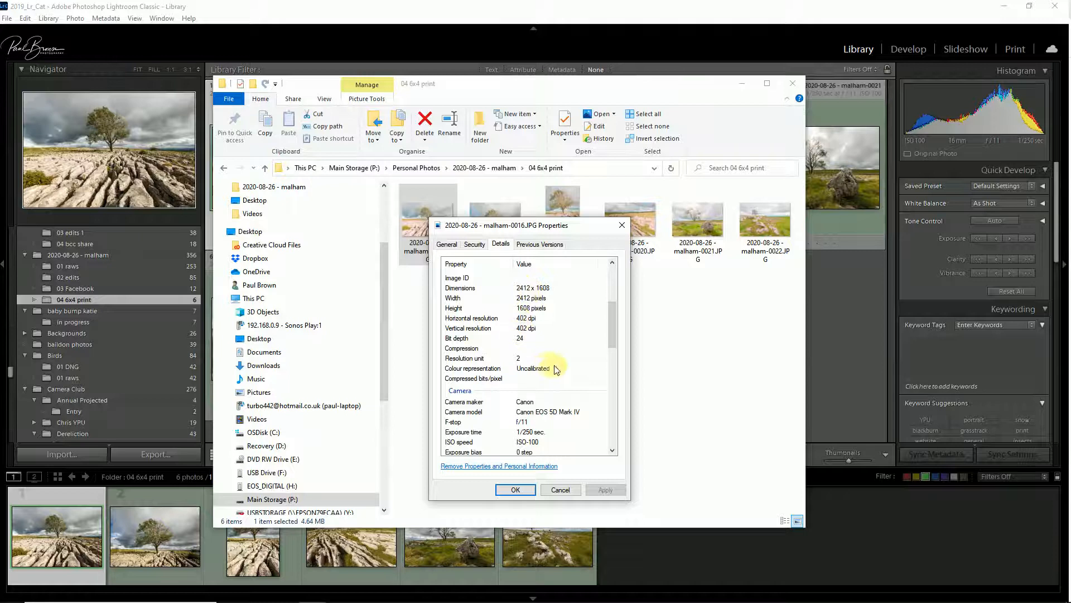
pyautogui.moveTo(613, 312); pyautogui.dragTo(606, 329)
pyautogui.click(555, 489)
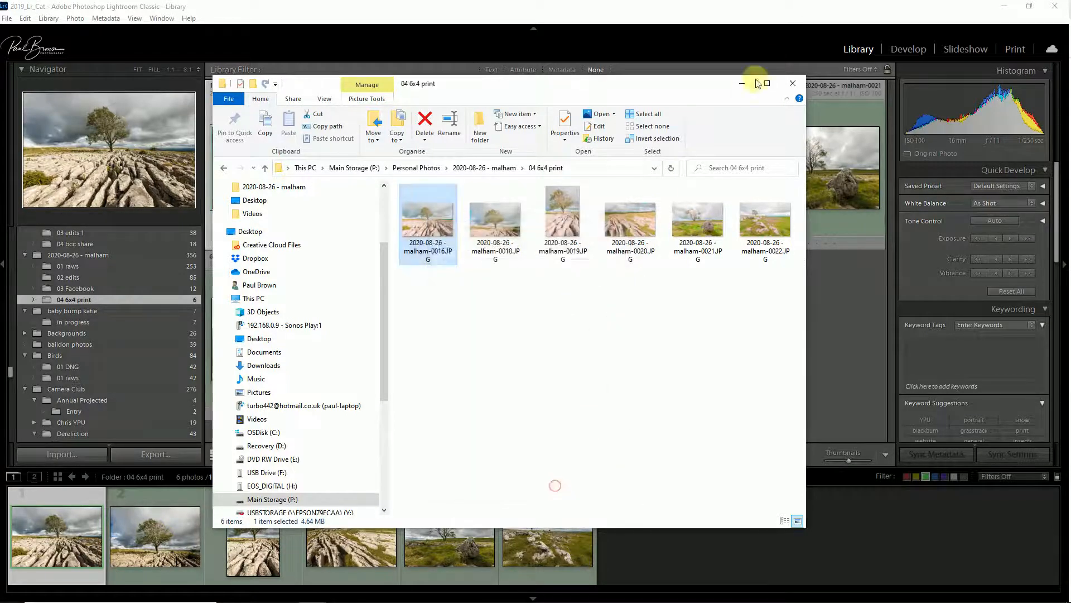
# Step: Close File Explorer and browse the photos of the 02 edits folder in single-photo and grid views
pyautogui.click(793, 83)
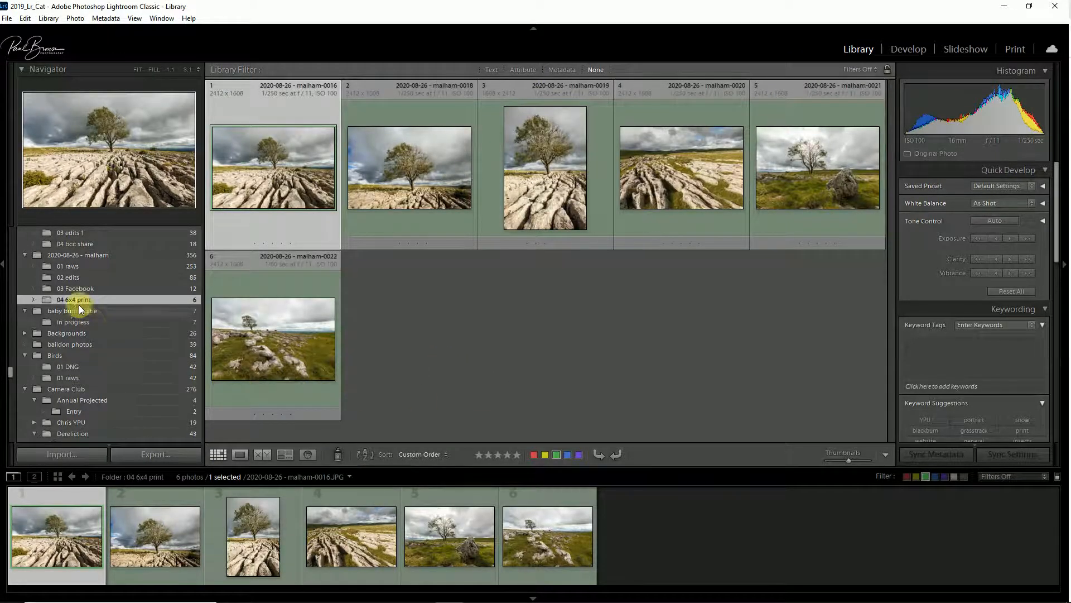
pyautogui.click(64, 279)
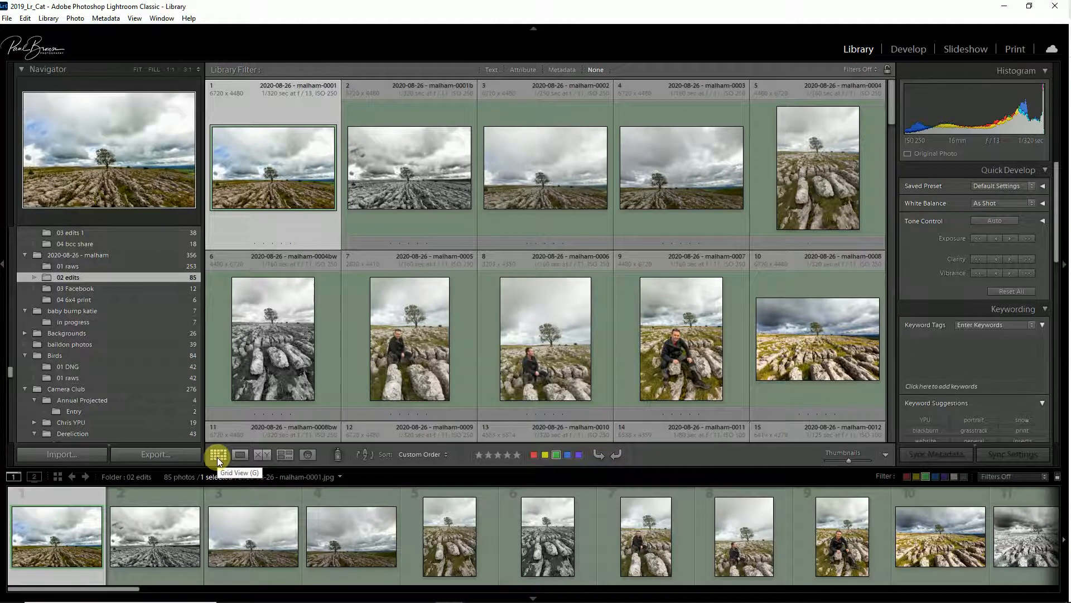
pyautogui.click(246, 455)
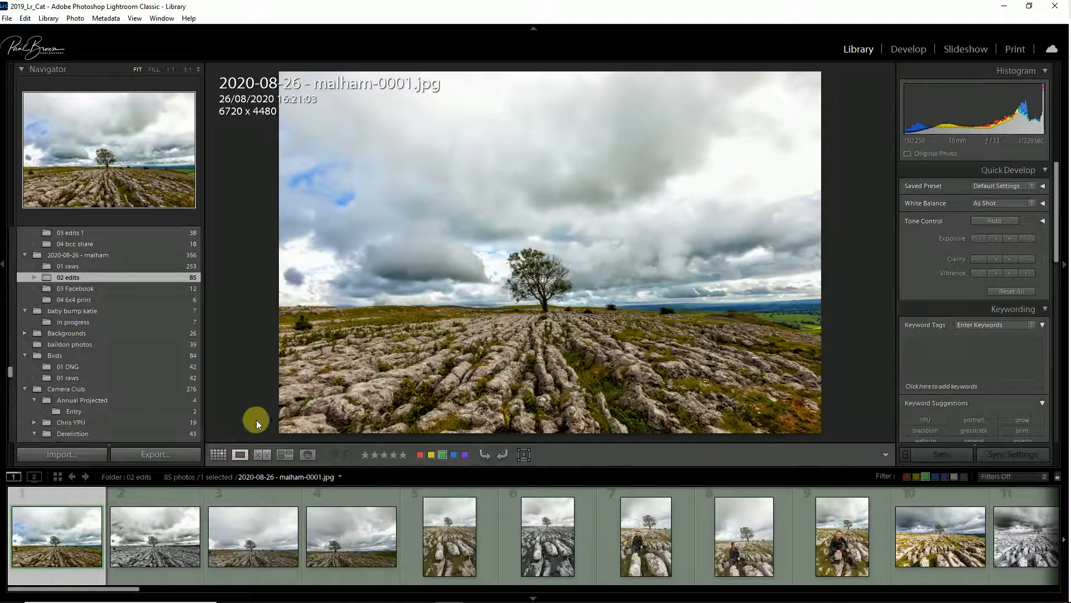
pyautogui.scroll(-3, 249, 545)
pyautogui.scroll(-10, 249, 544)
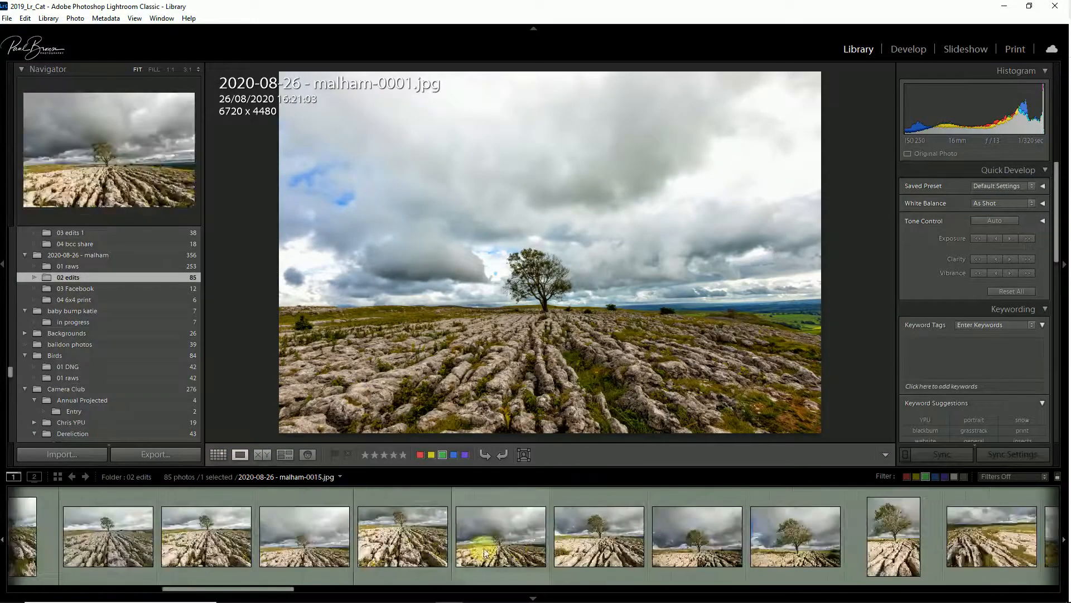
pyautogui.scroll(5, 596, 541)
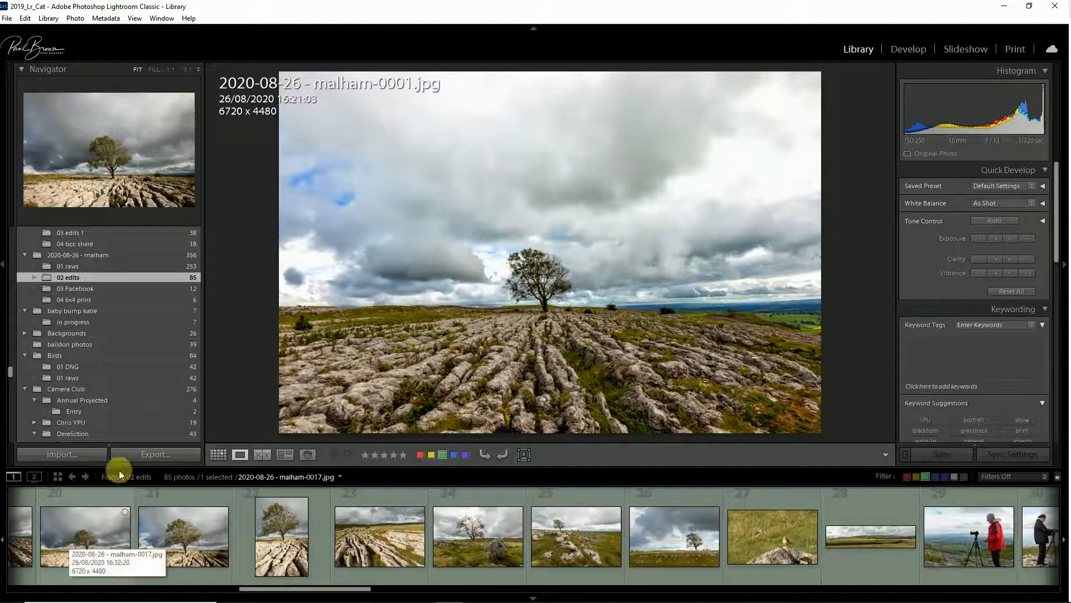
pyautogui.click(221, 453)
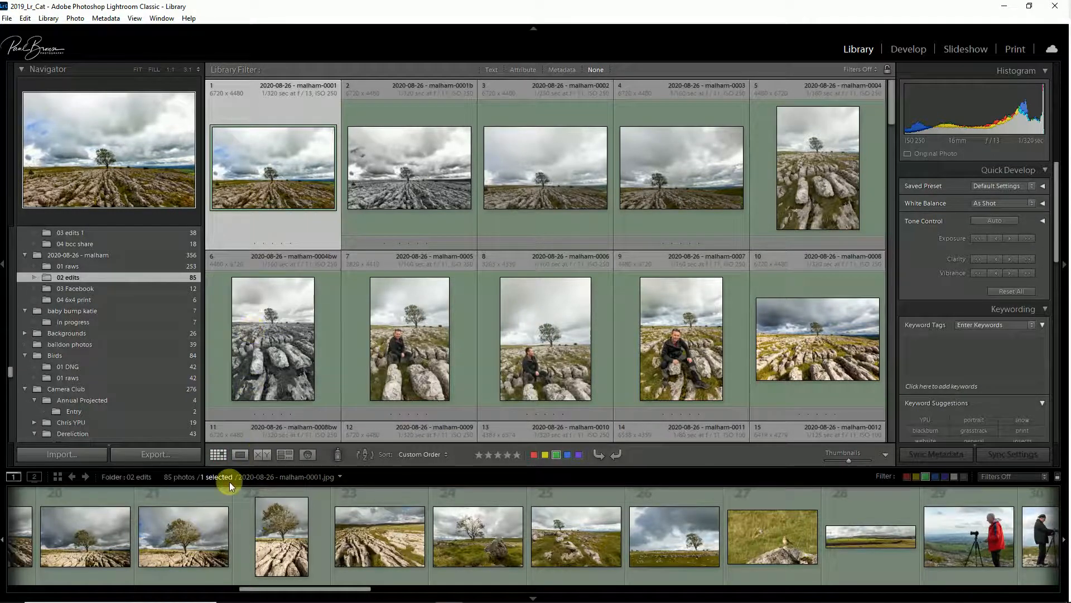
# Step: Open the Export dialog and review its file, image sizing and post-processing settings without exporting
pyautogui.click(148, 455)
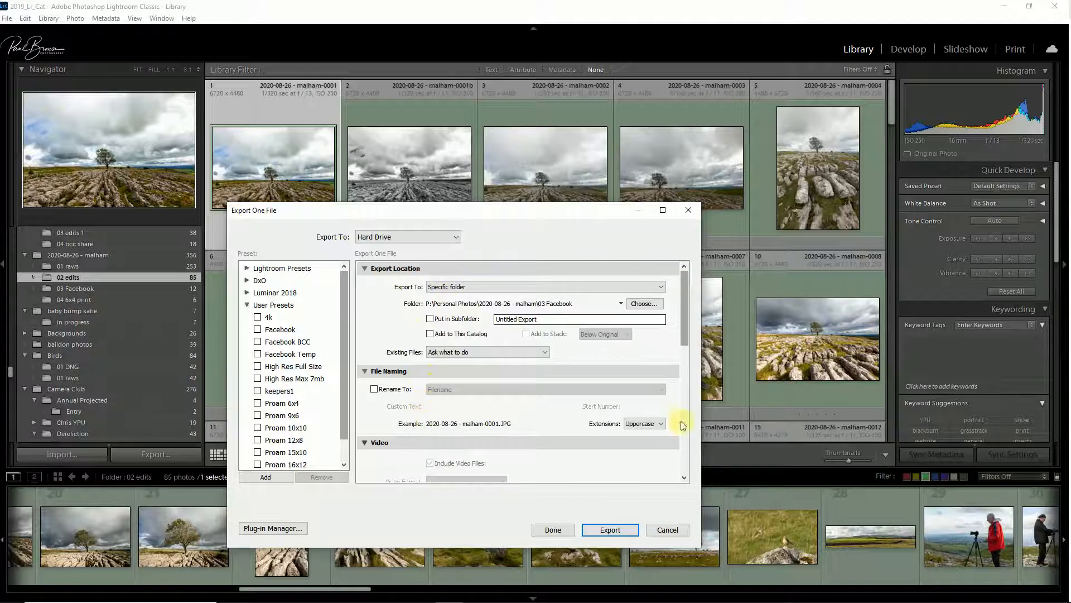
pyautogui.moveTo(683, 300)
pyautogui.mouseDown()
pyautogui.moveTo(683, 312)
pyautogui.moveTo(683, 301)
pyautogui.mouseUp()
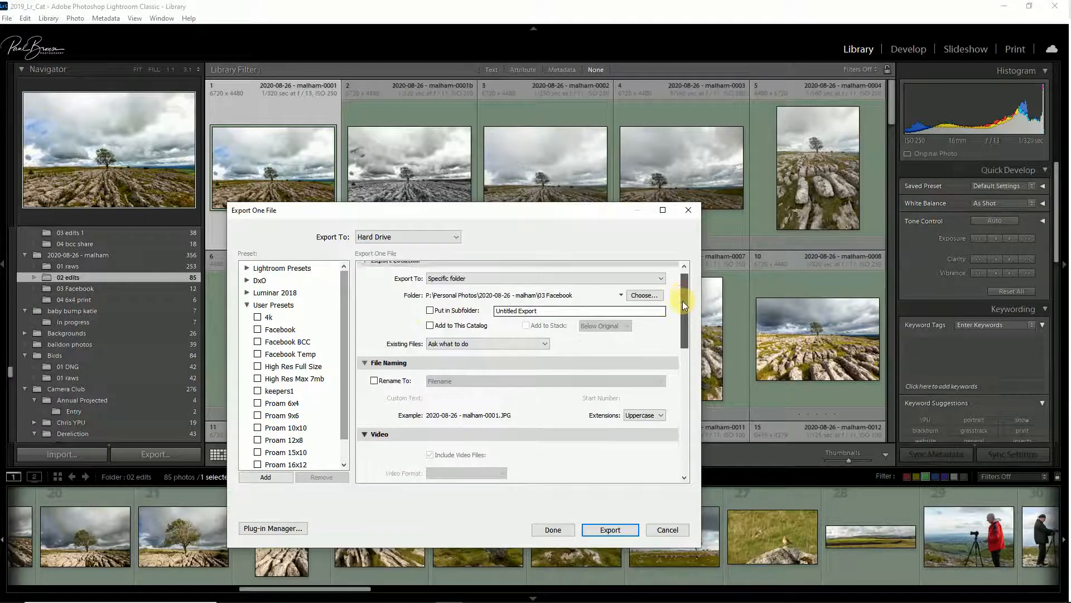
pyautogui.moveTo(684, 302); pyautogui.dragTo(686, 331)
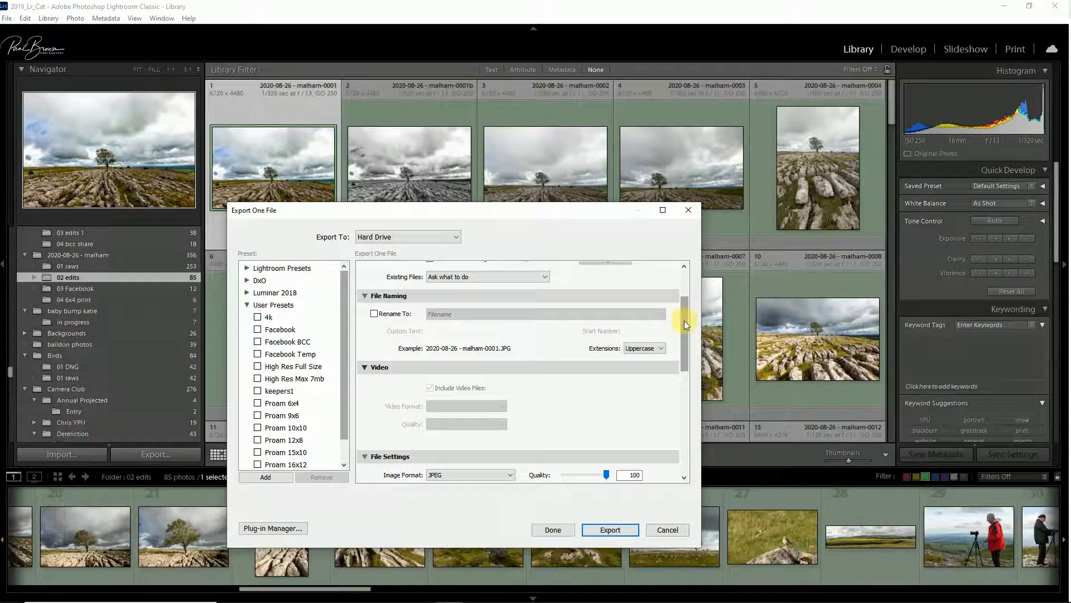
pyautogui.moveTo(684, 320); pyautogui.dragTo(674, 360)
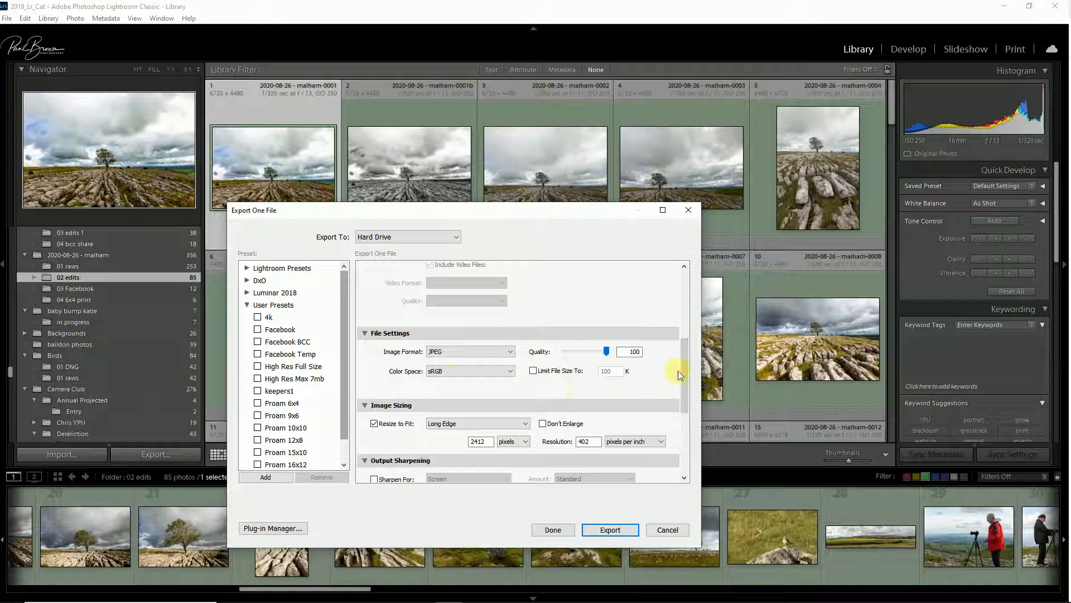
pyautogui.moveTo(683, 364); pyautogui.dragTo(679, 390)
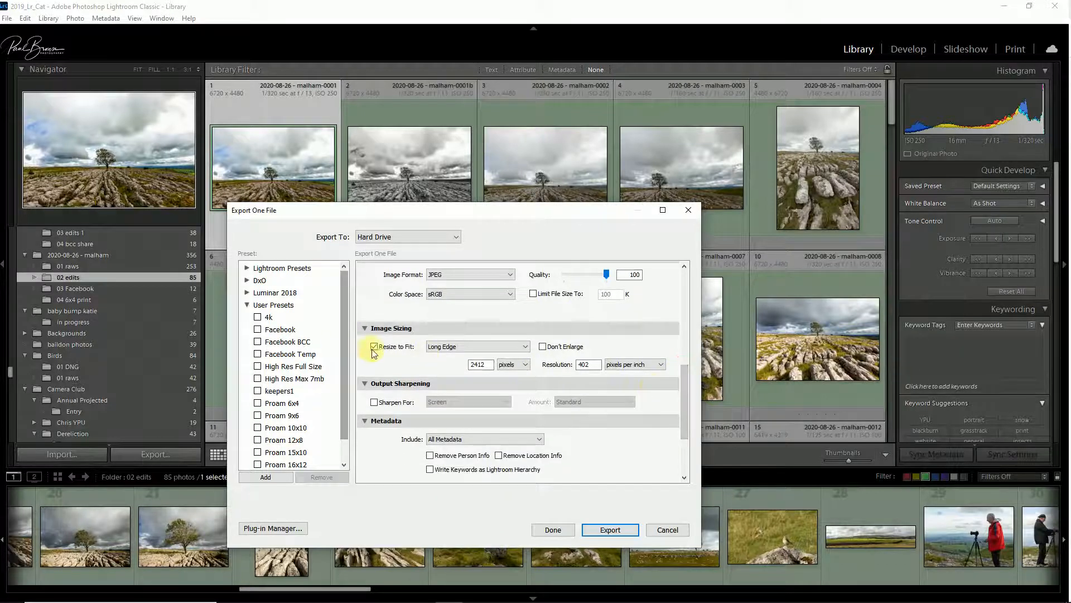
pyautogui.click(449, 348)
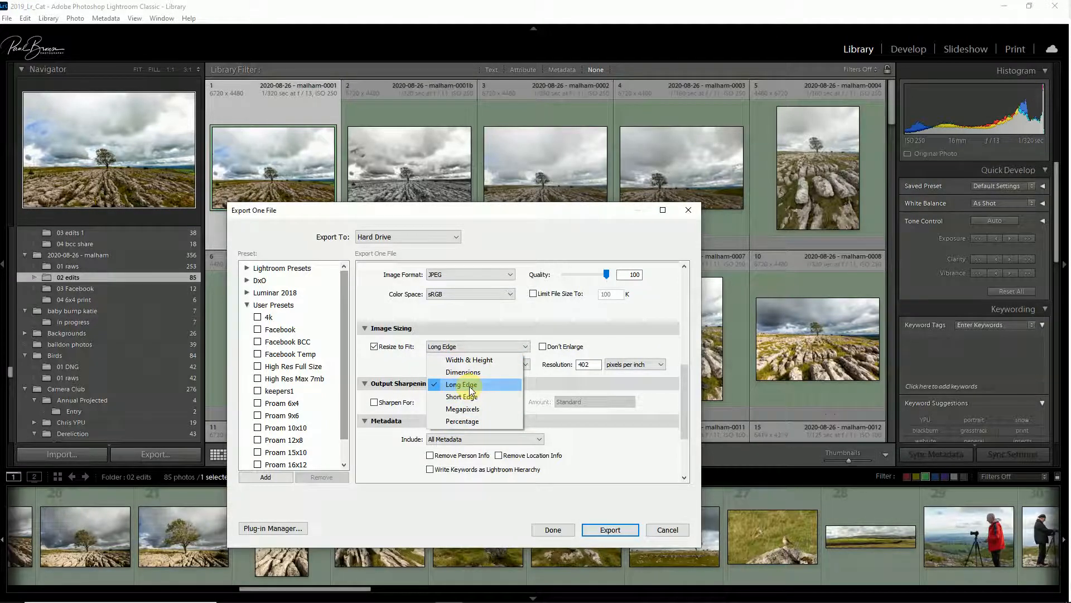
pyautogui.click(383, 366)
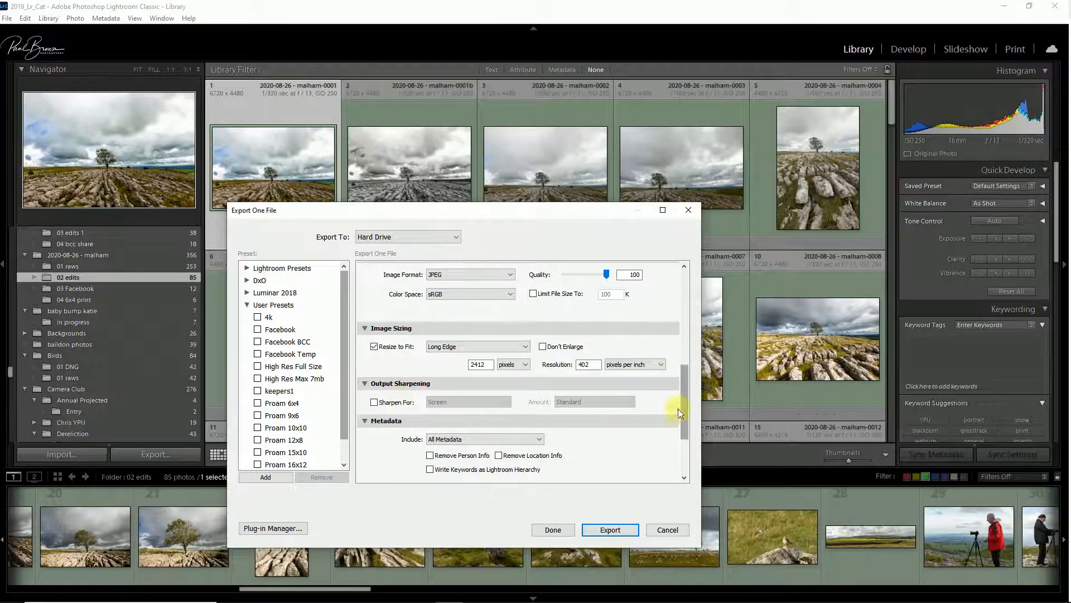
pyautogui.moveTo(684, 401); pyautogui.dragTo(682, 436)
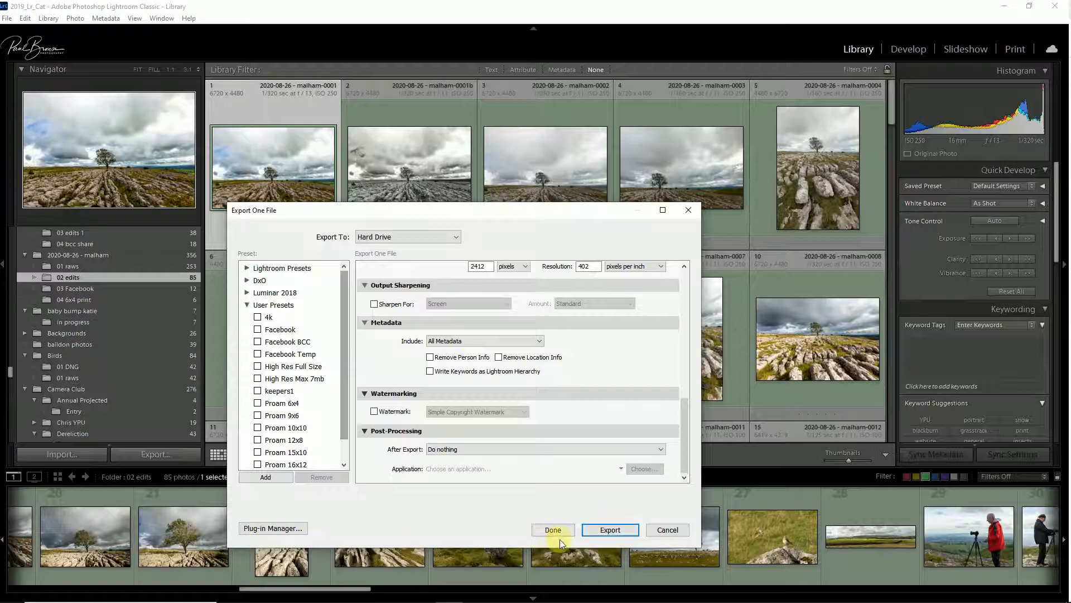
pyautogui.click(666, 531)
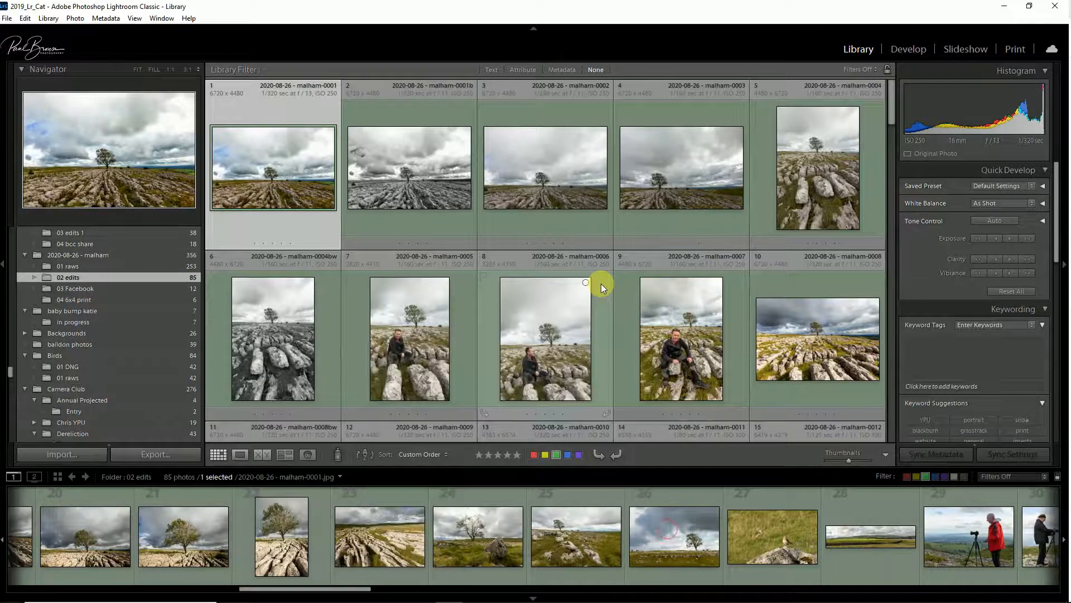